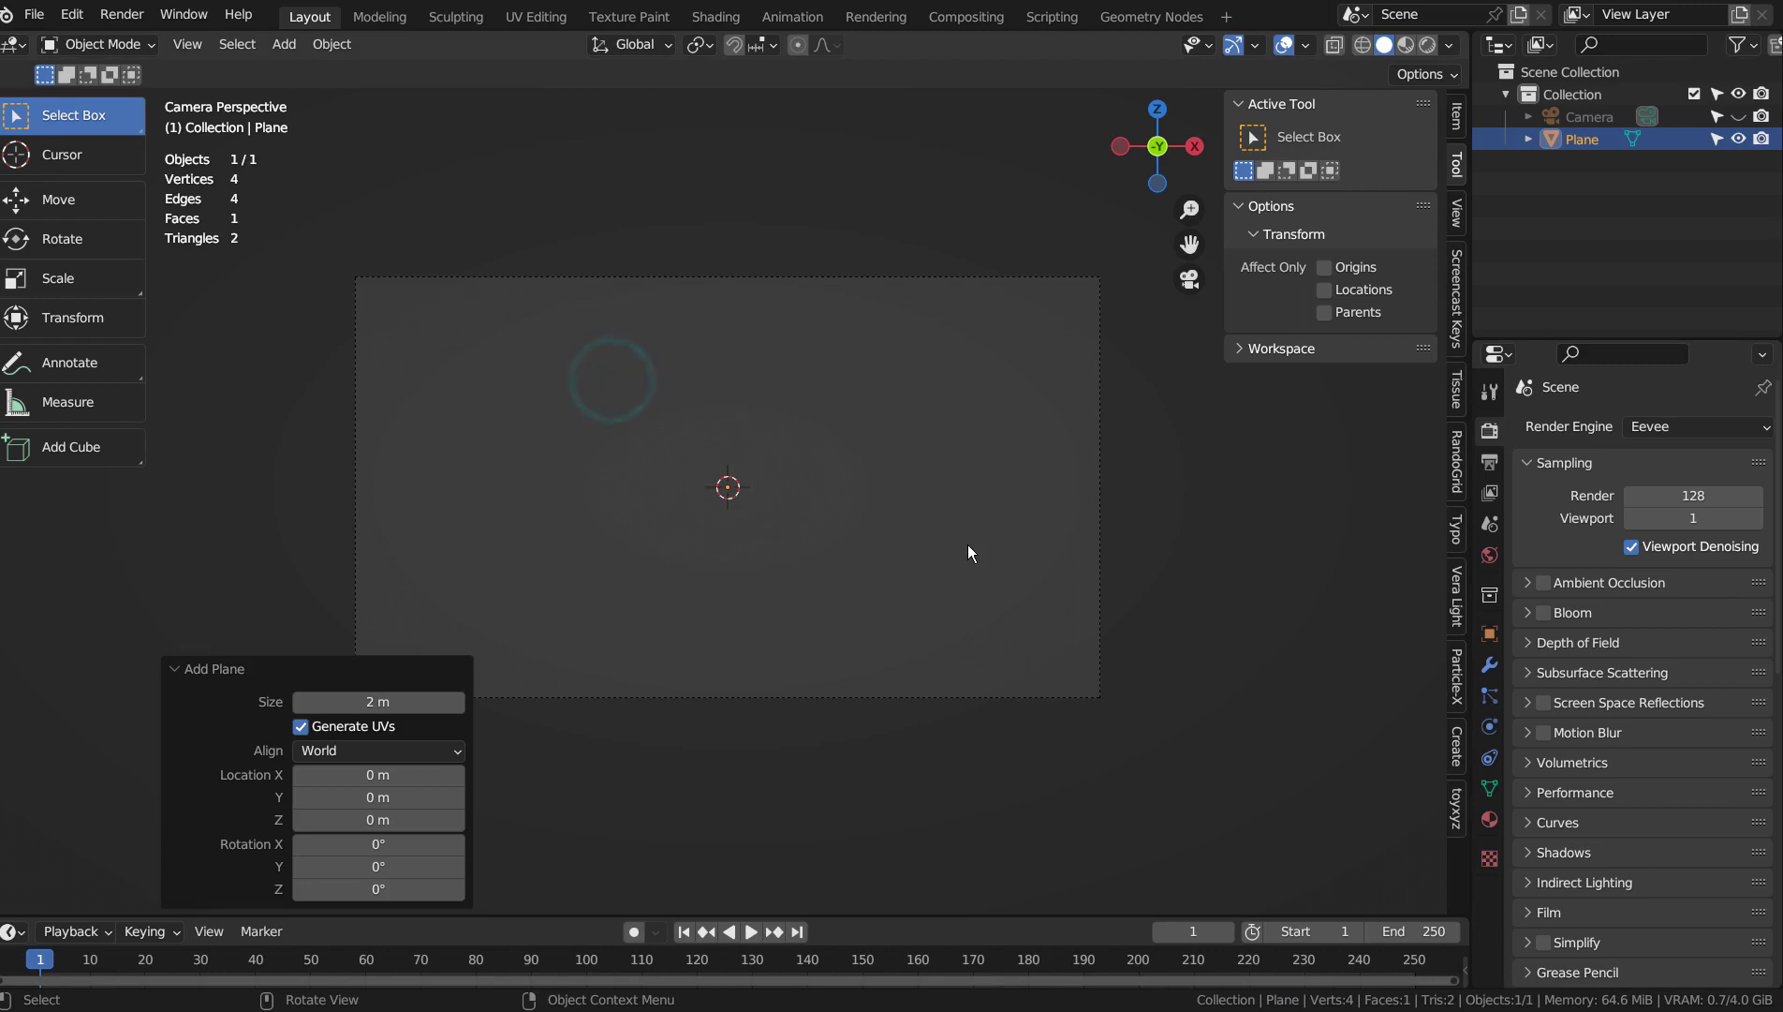
Subdivide the plane at level 3 and scale it up to about 6.5 times its size
middle_click(966, 545)
key("ctrl+3")
key("s")
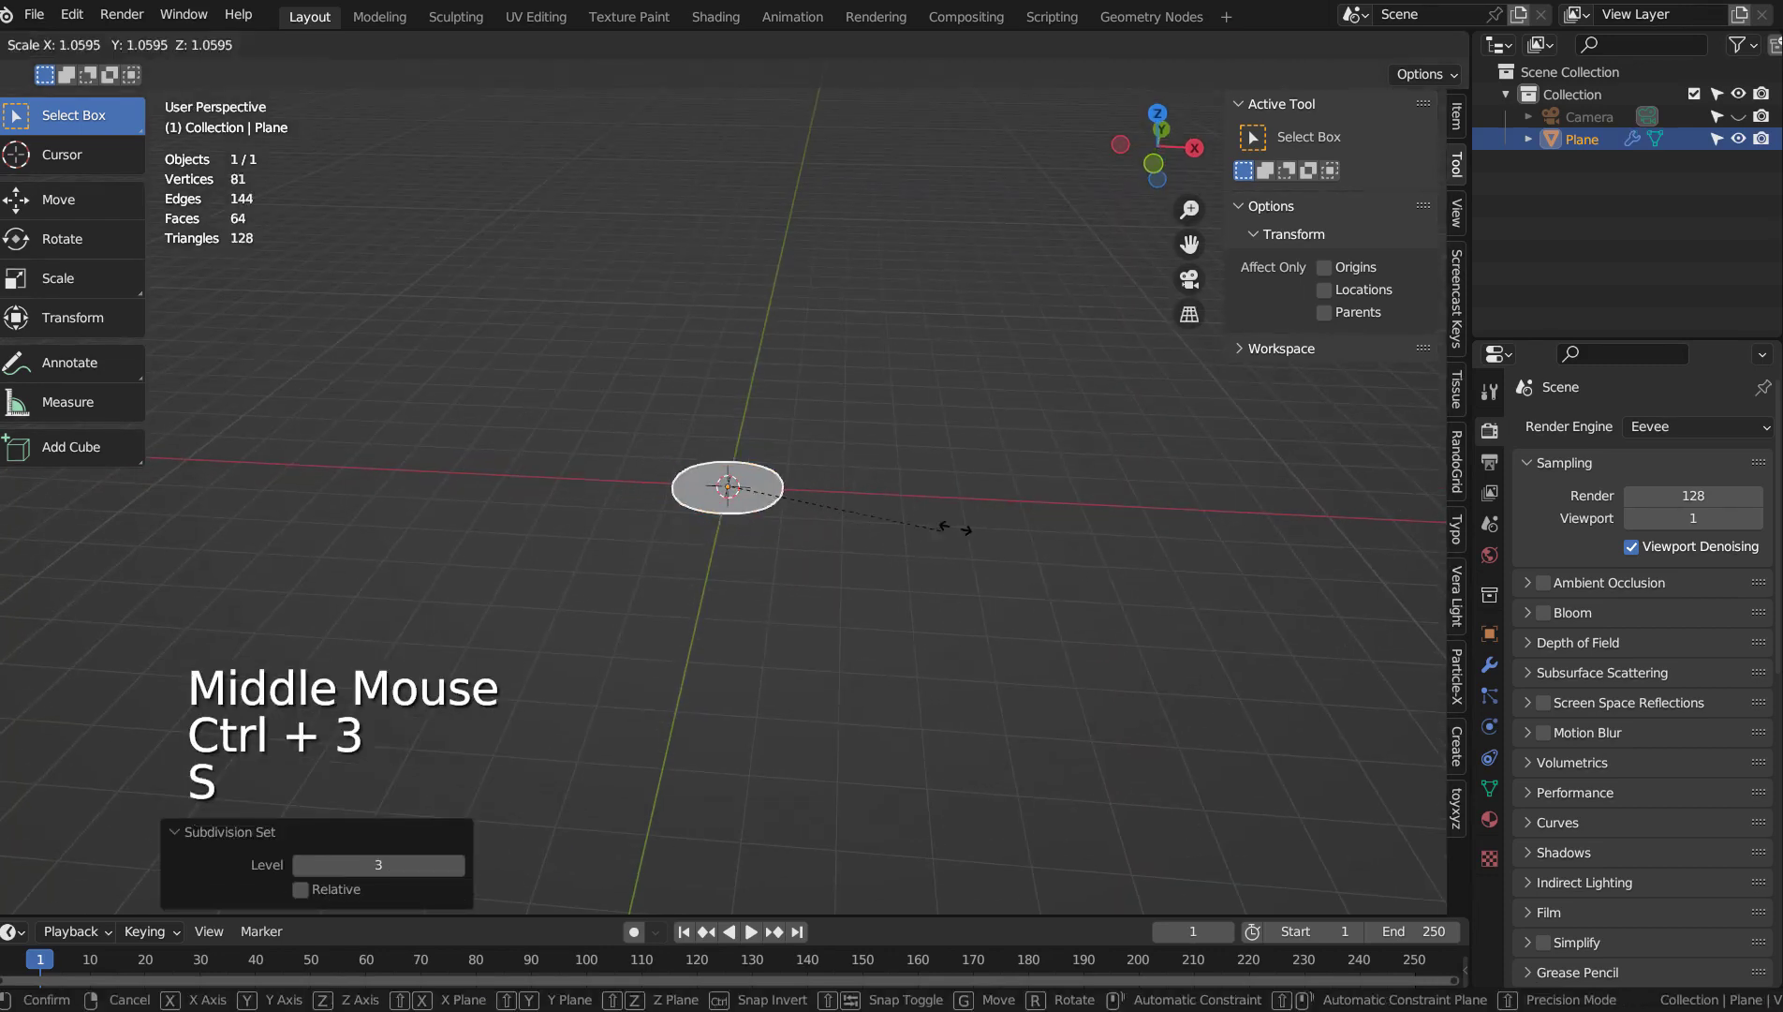
left_click(588, 465)
key("KP_0")
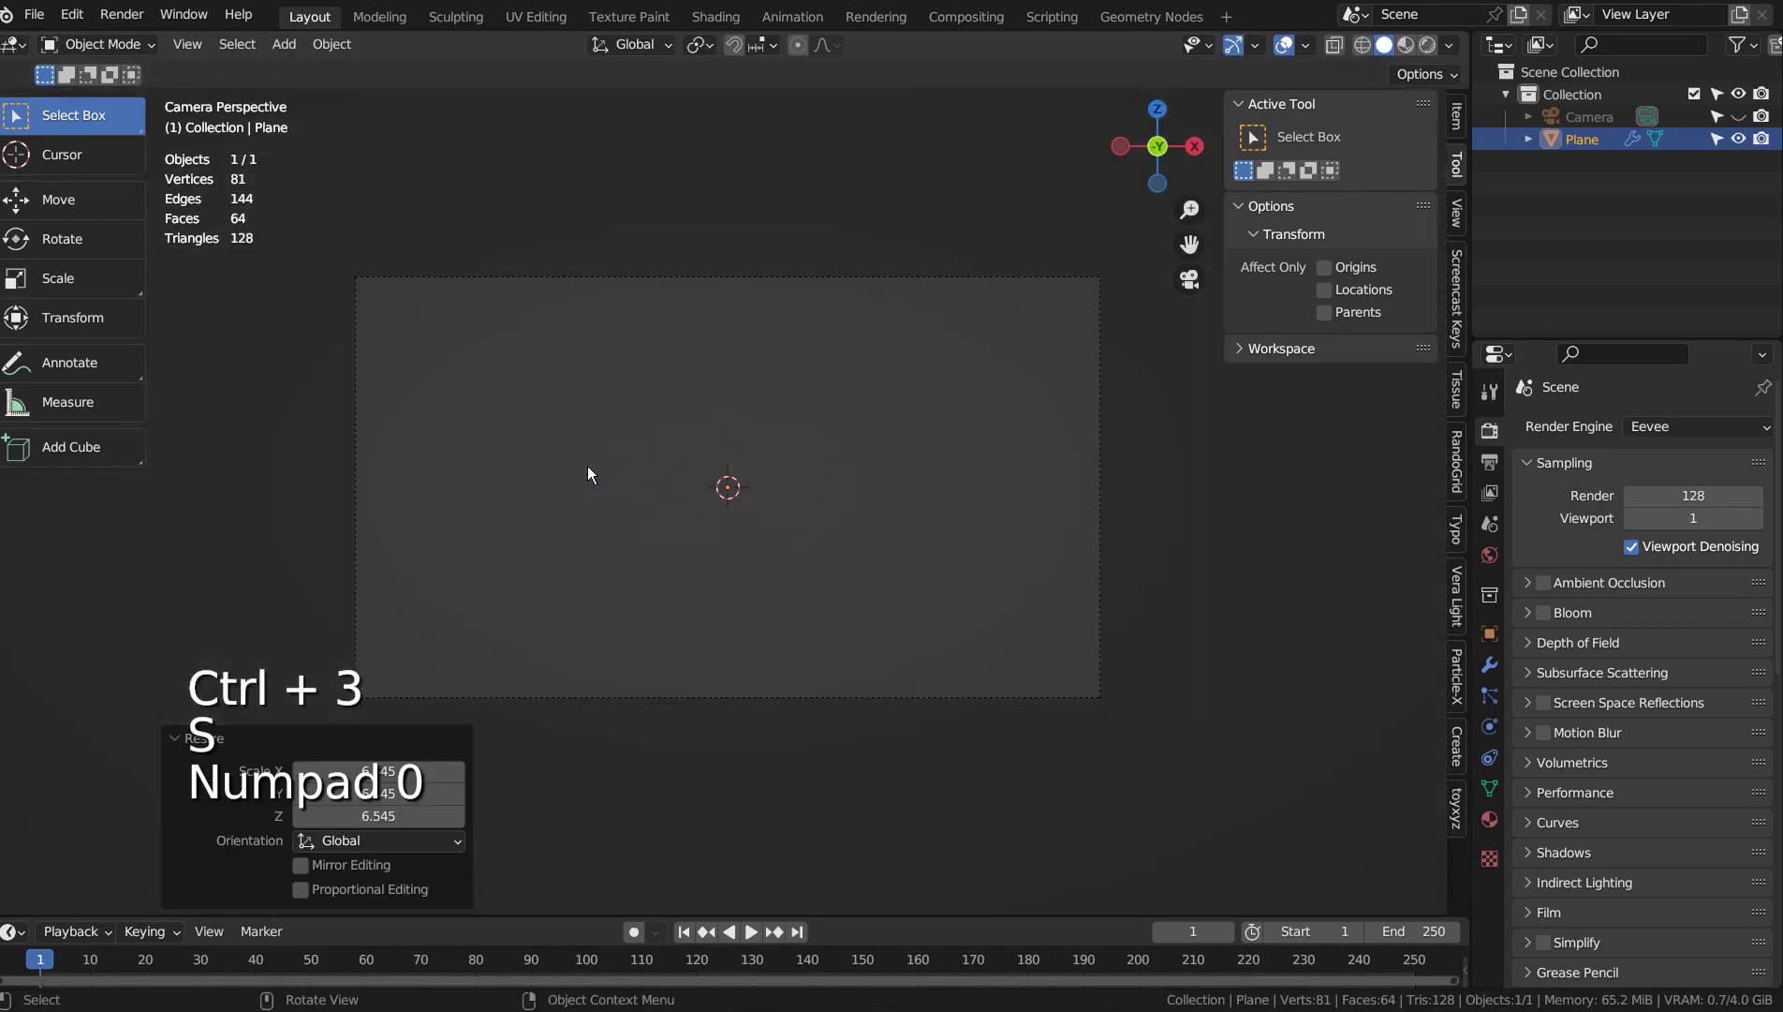
Rotate the subdivided plane slightly in the right orthographic view so its upper surface tilts toward the camera
key("KP_3")
key("r")
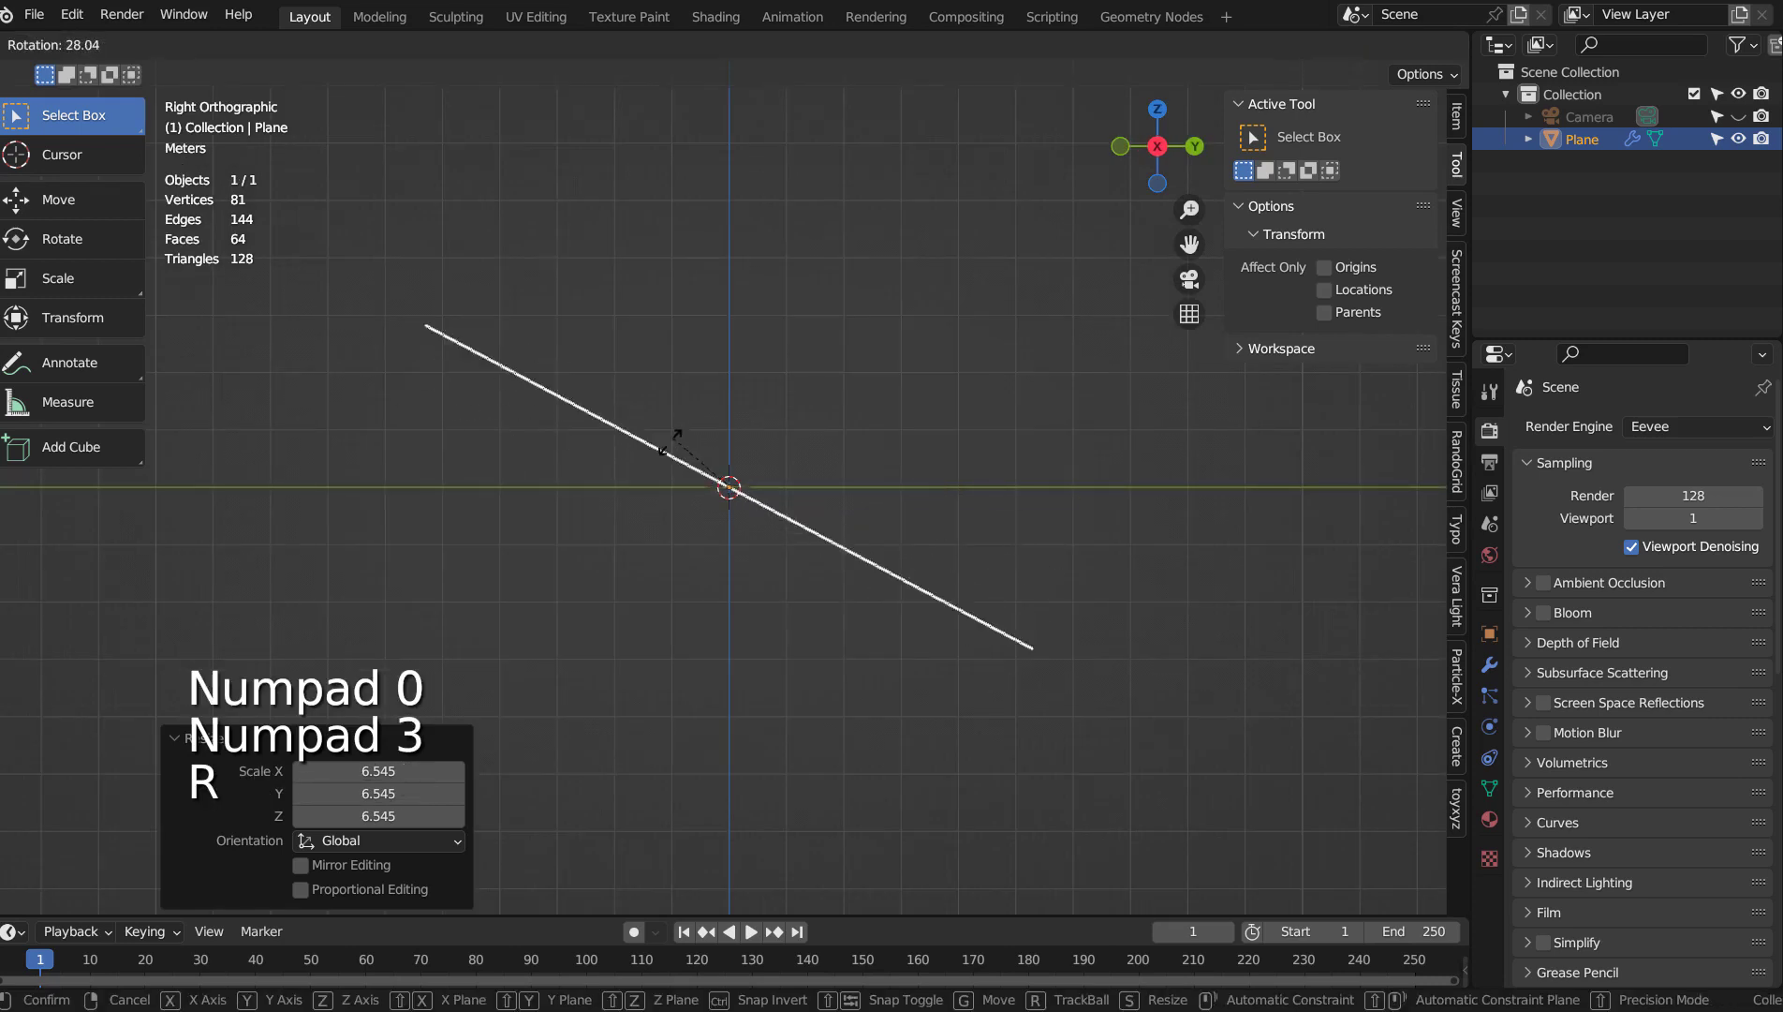
left_click(662, 485)
key("KP_0")
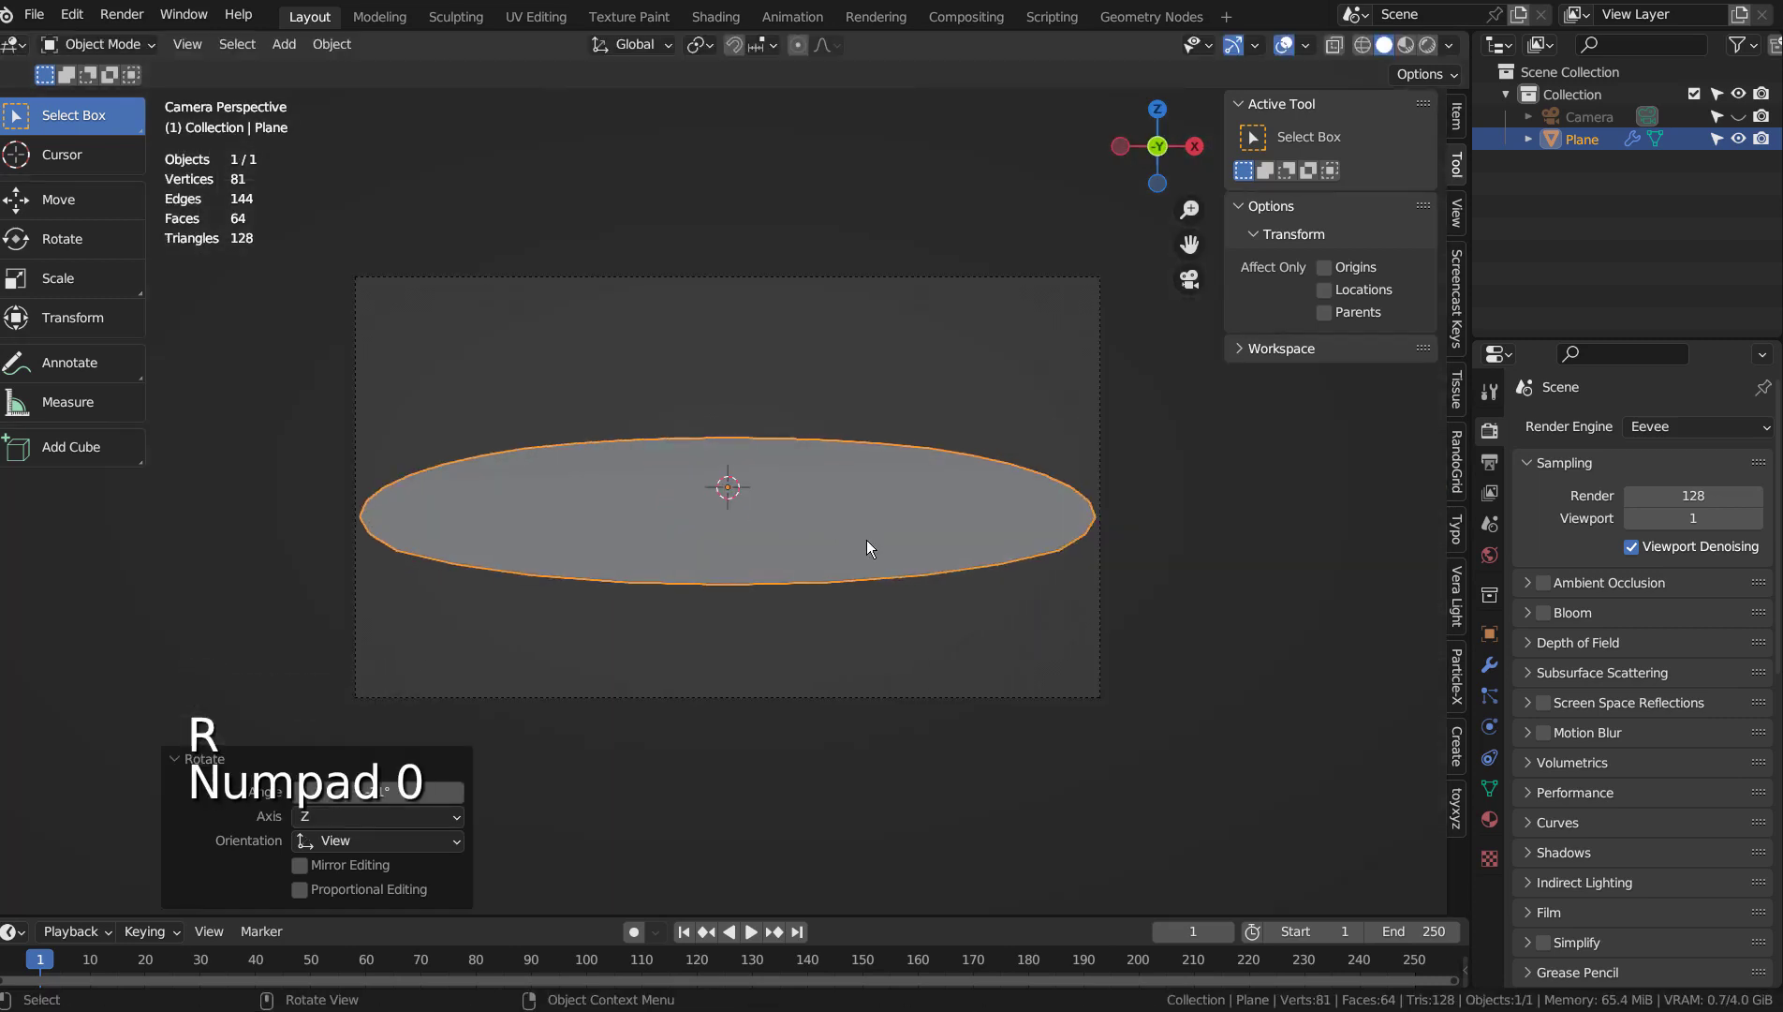
Scale the disc until it extends past both sides of the camera frame, keeping its subdivision at level 3
key("s")
left_click(1019, 518)
key("s")
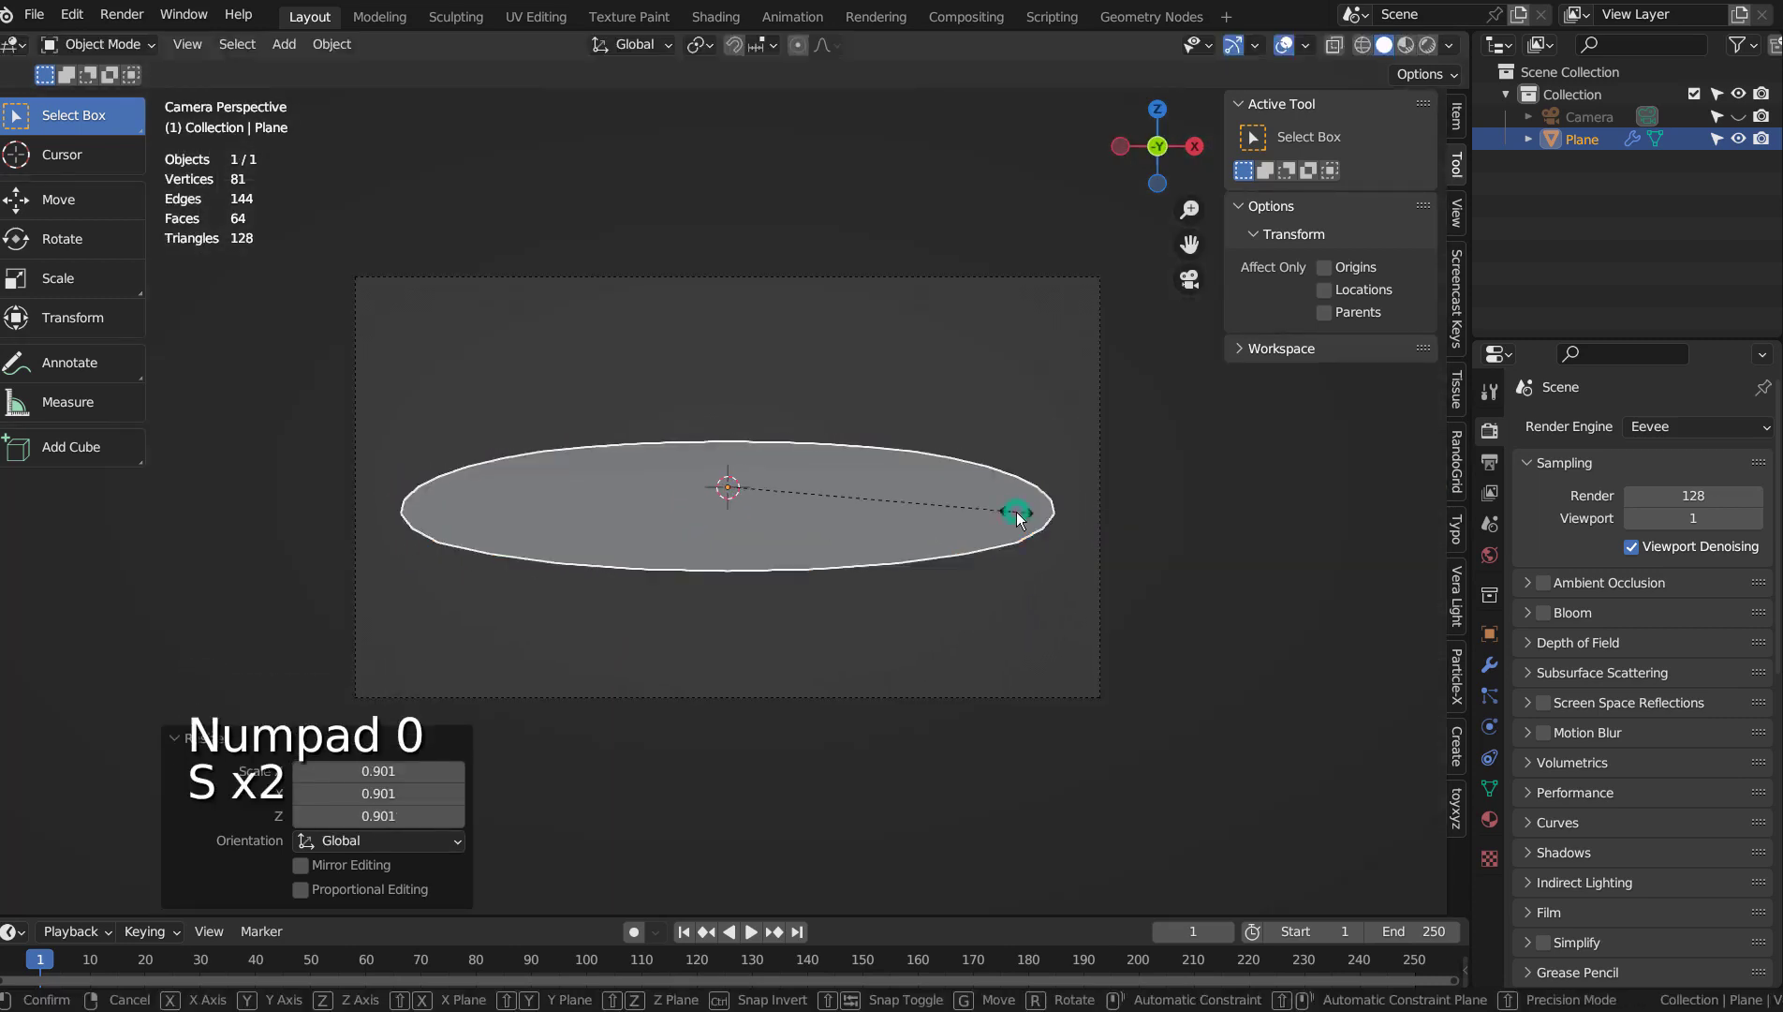
left_click(1182, 514)
key("ctrl+3")
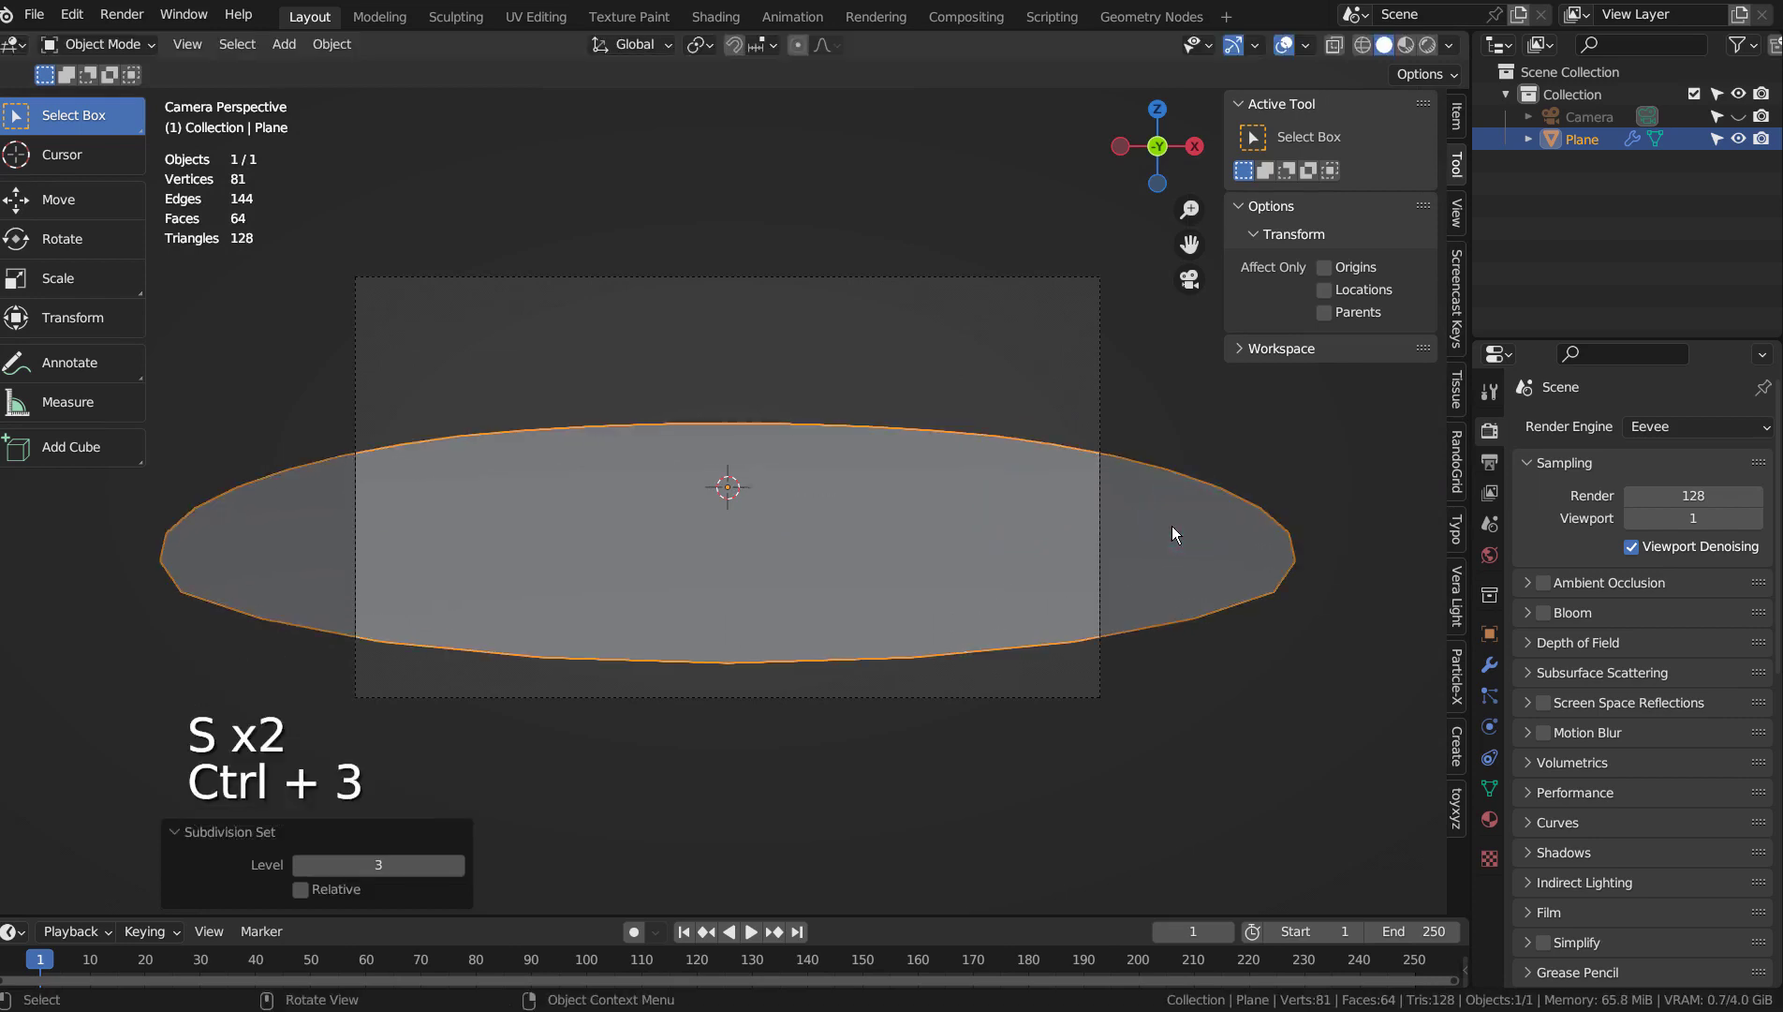
Lower the disc about 1.18 m along global Z, scale it to about 0.89, and deselect it
key("g")
key("z")
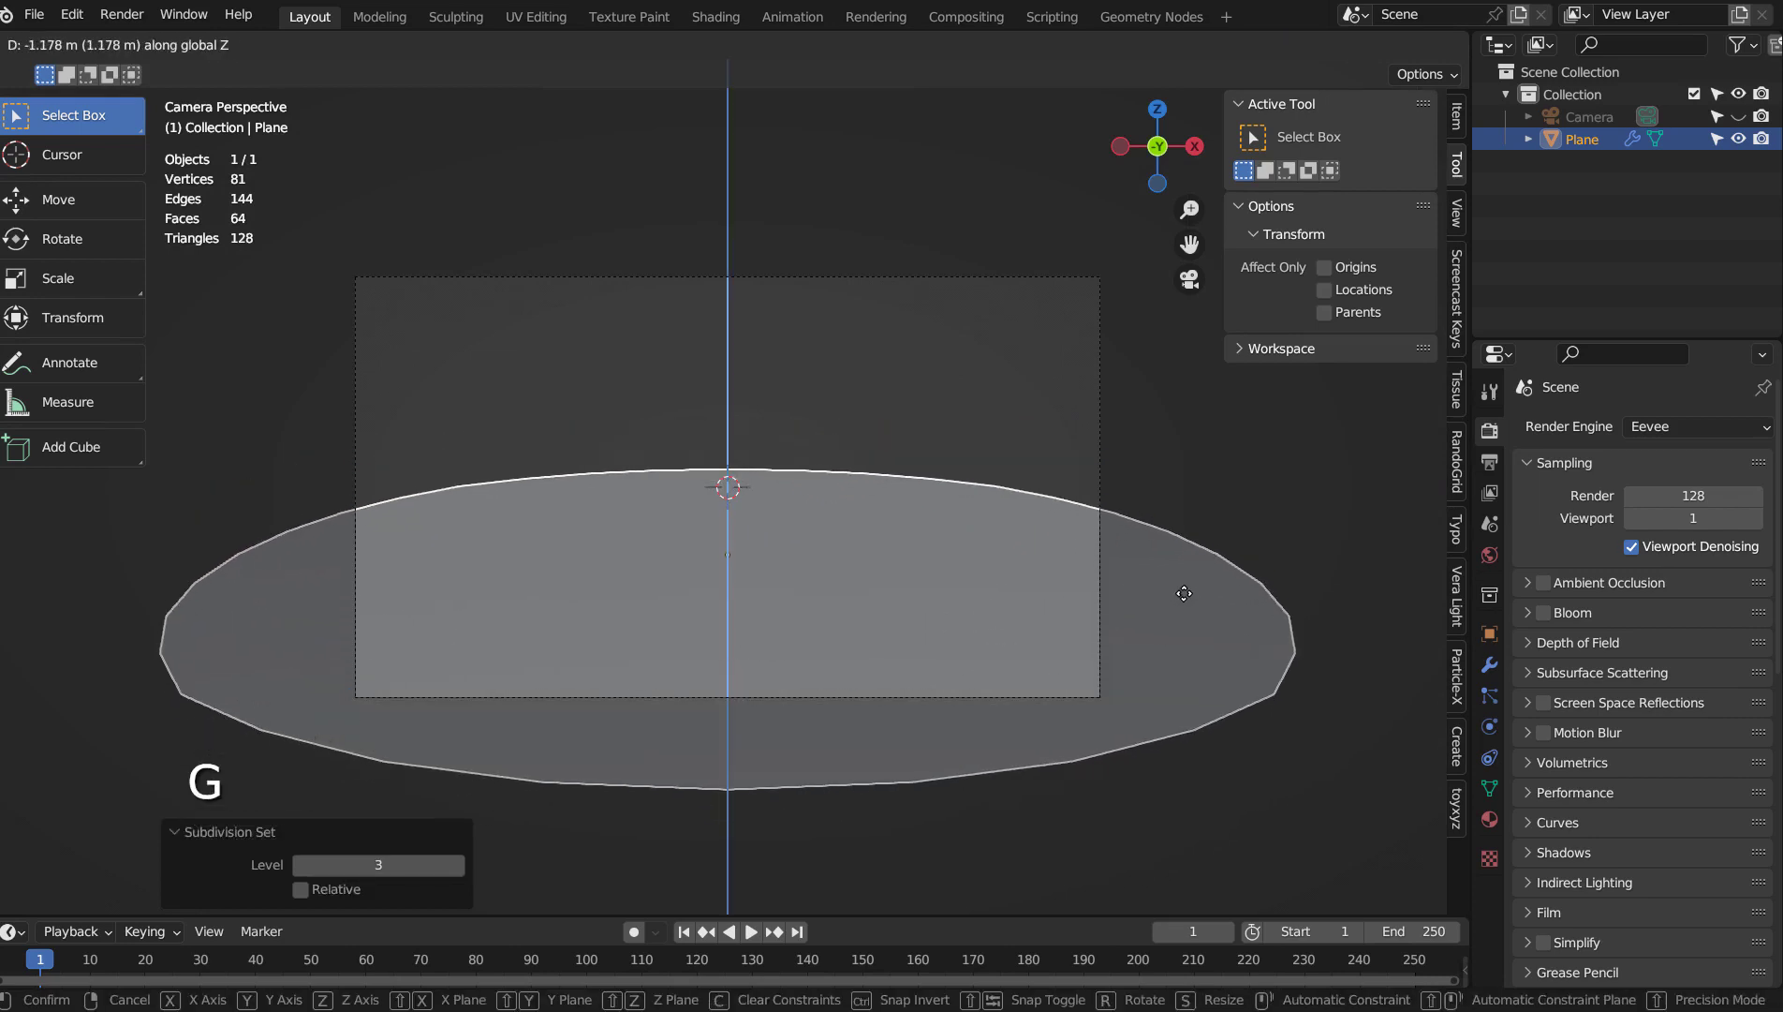
left_click(1183, 593)
key("s")
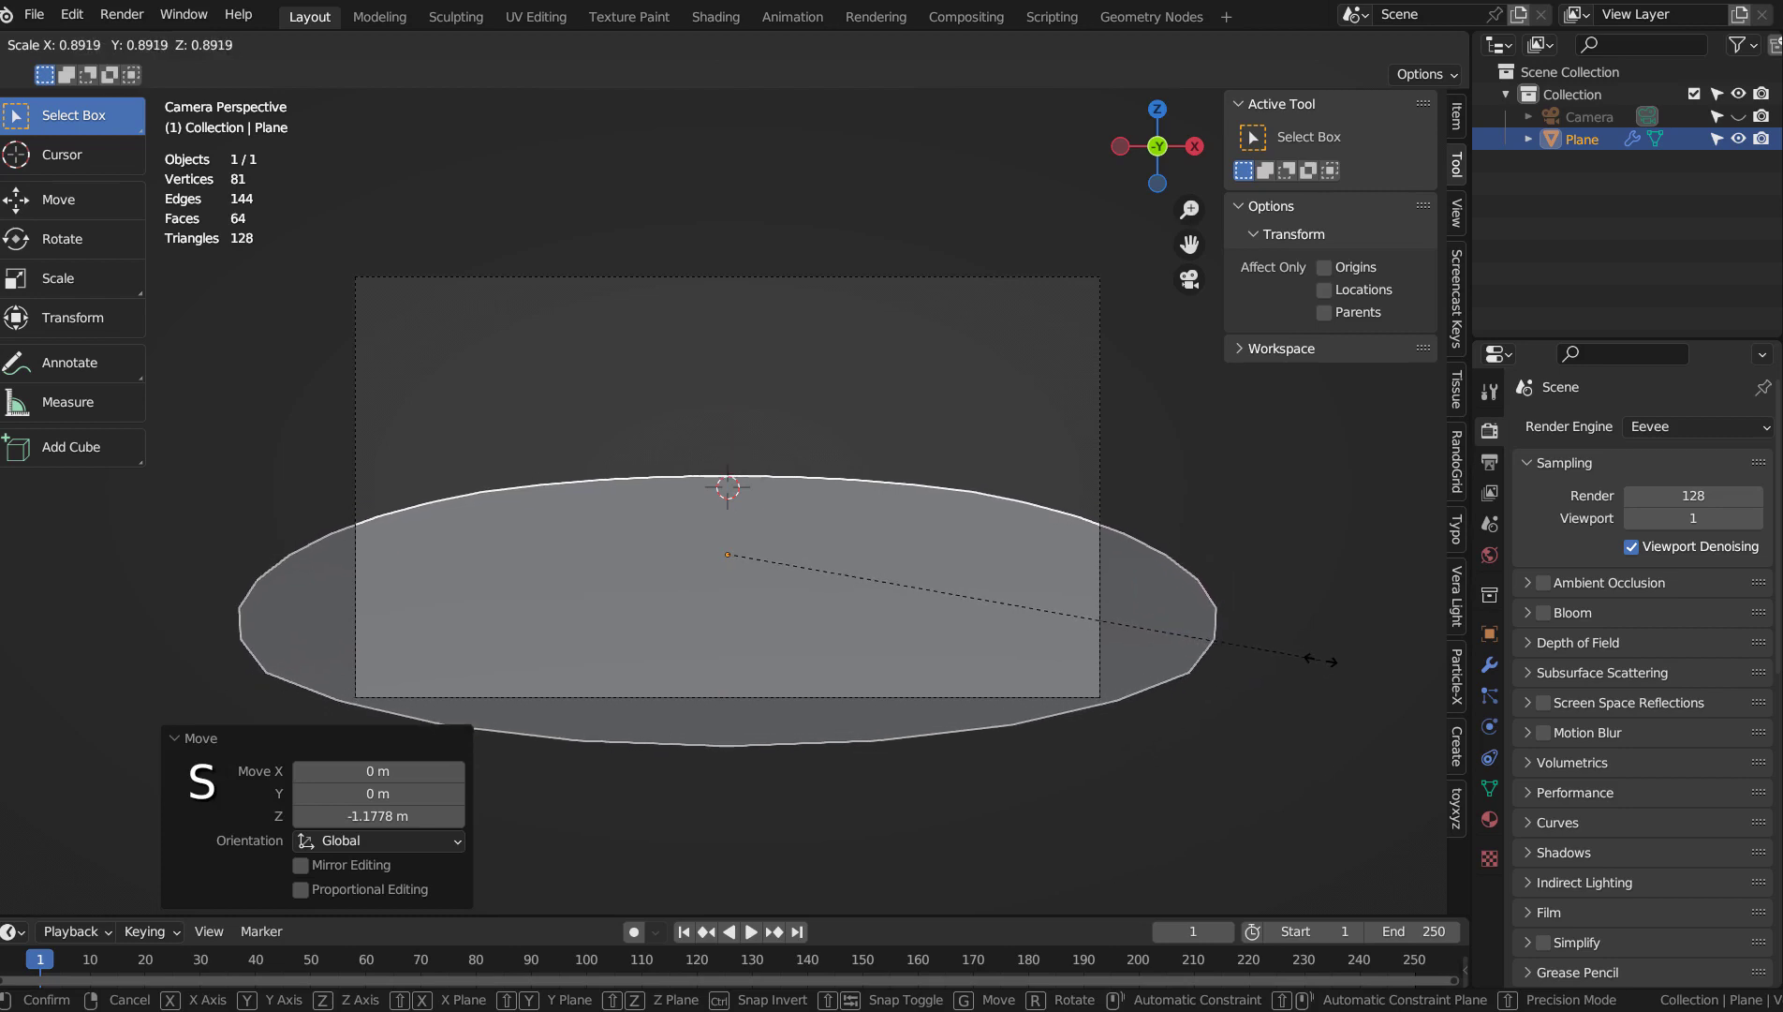
left_click(1322, 658)
left_click(1152, 443)
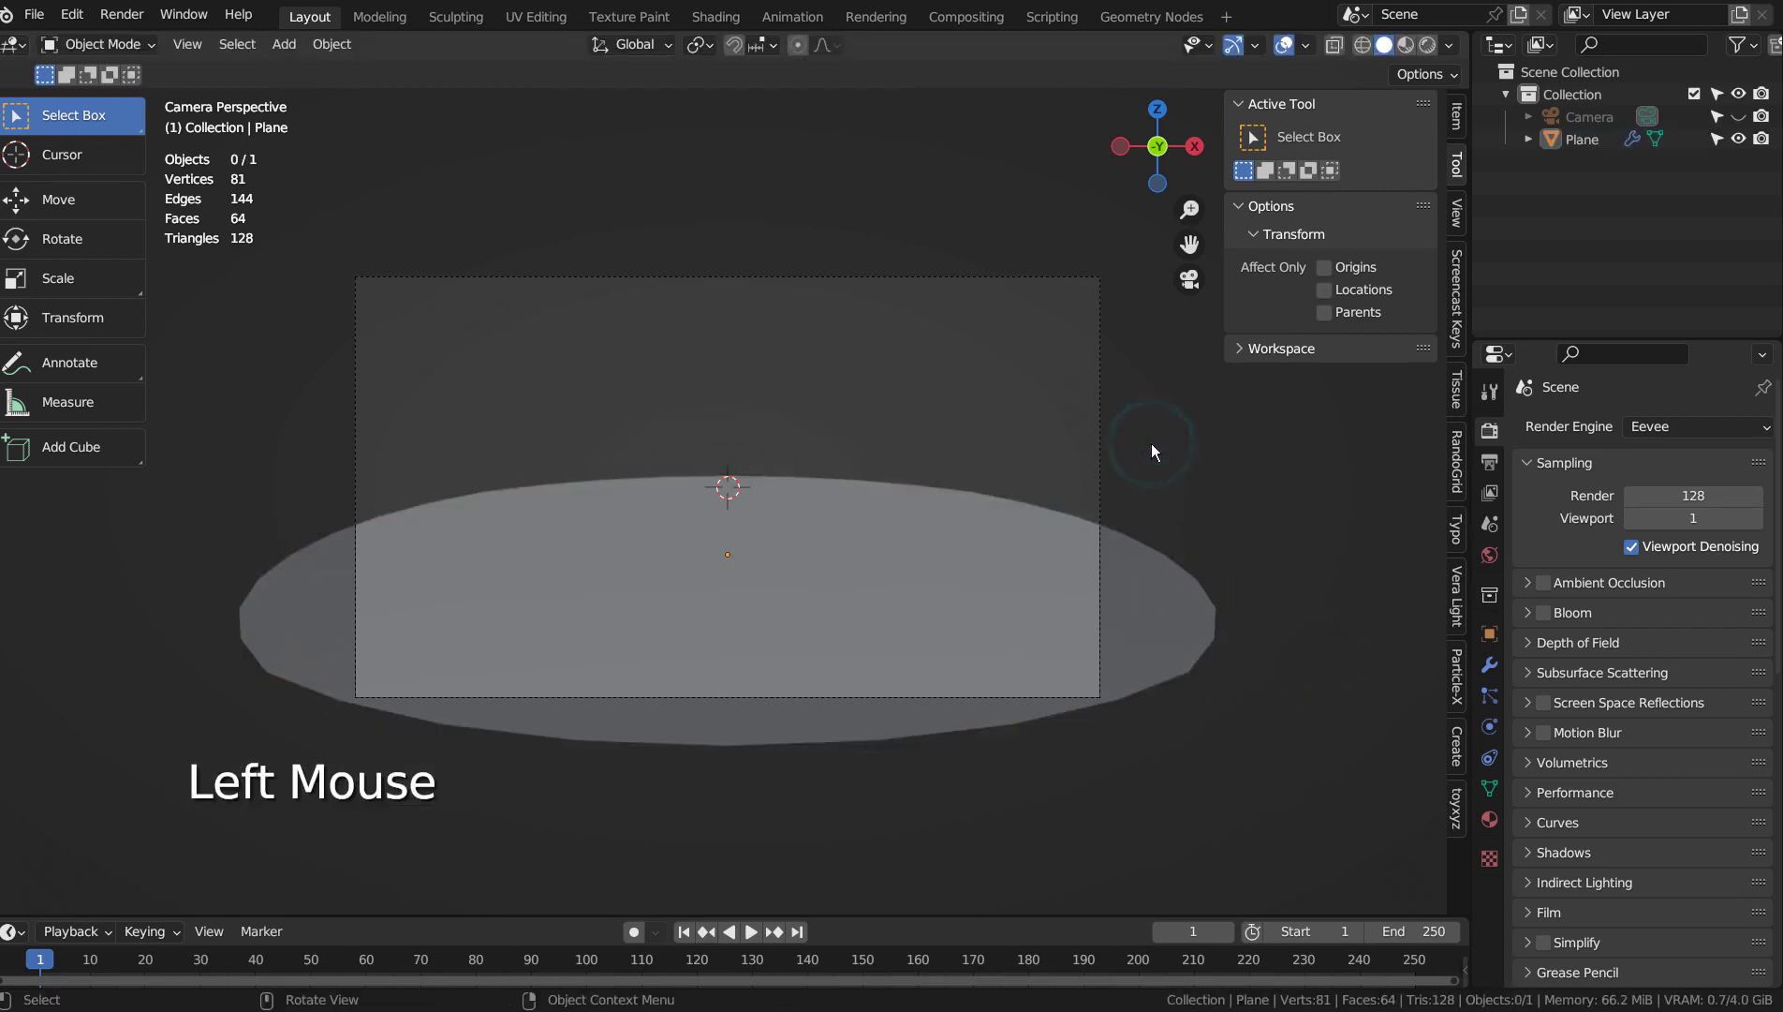
Change the render engine to Workbench, show the viewport as rendered, and render the camera image of the disc
left_click(1643, 426)
left_click(1663, 476)
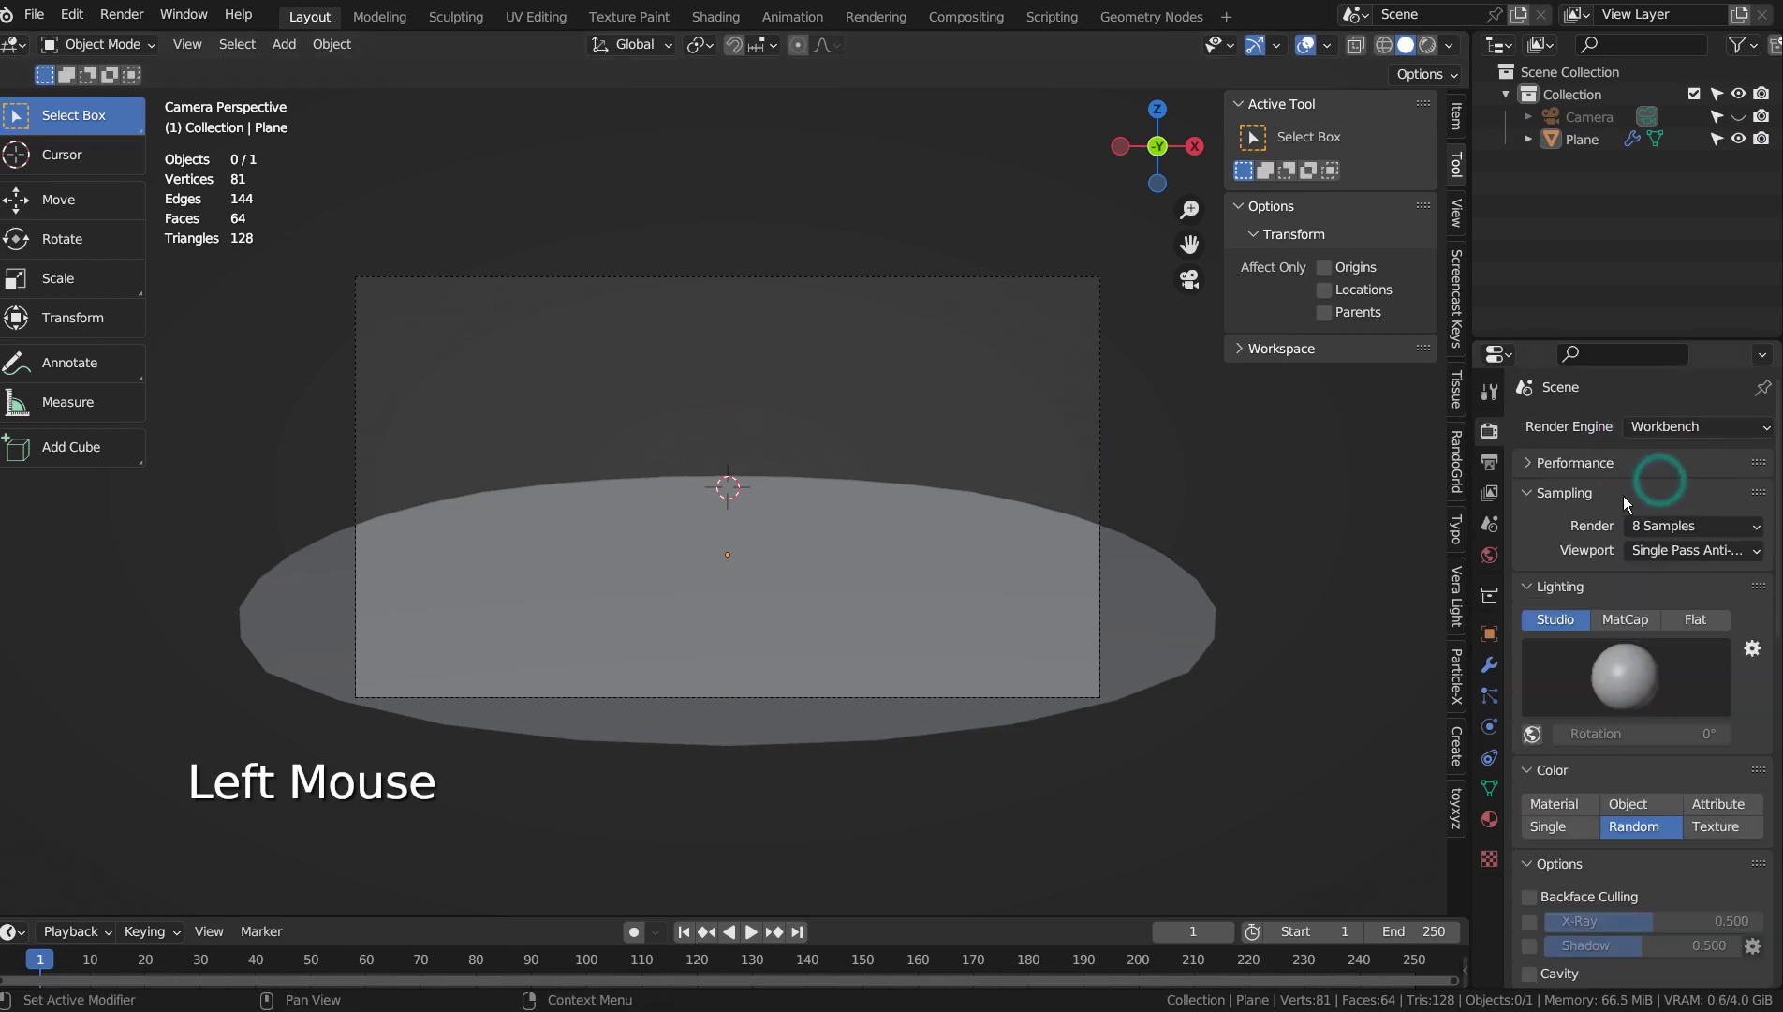
left_click(1427, 45)
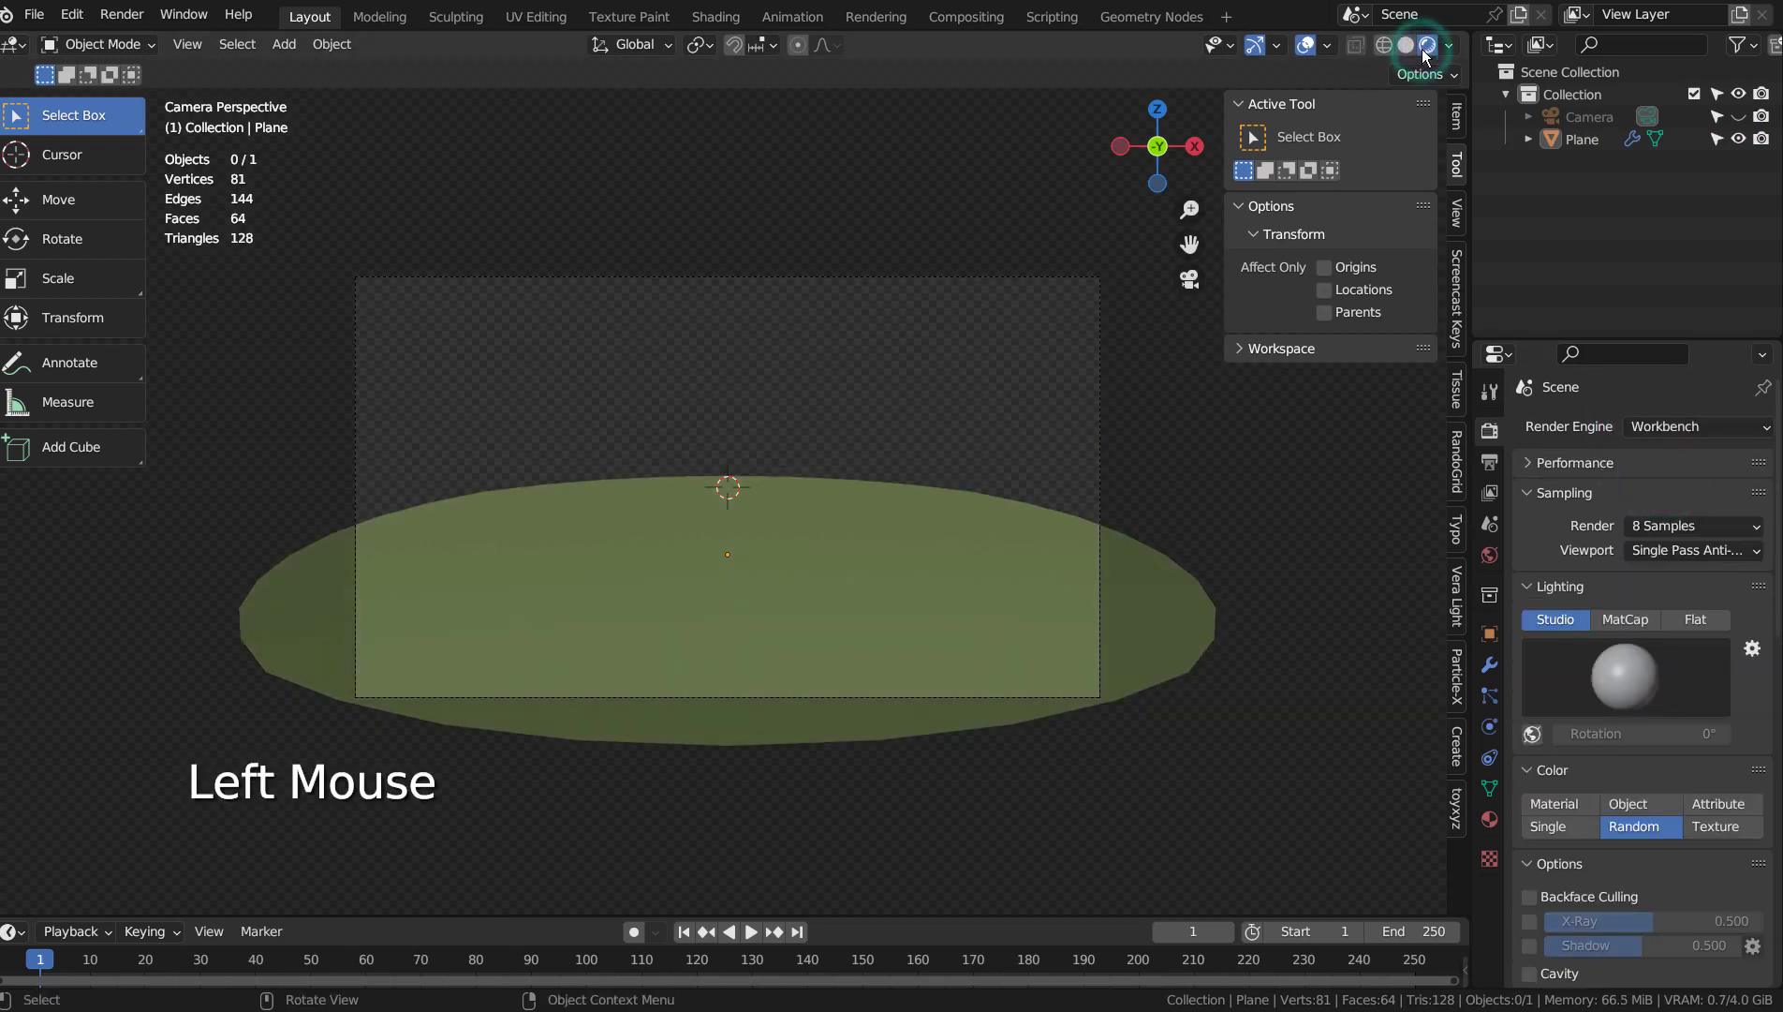
left_click(651, 343)
key("F12")
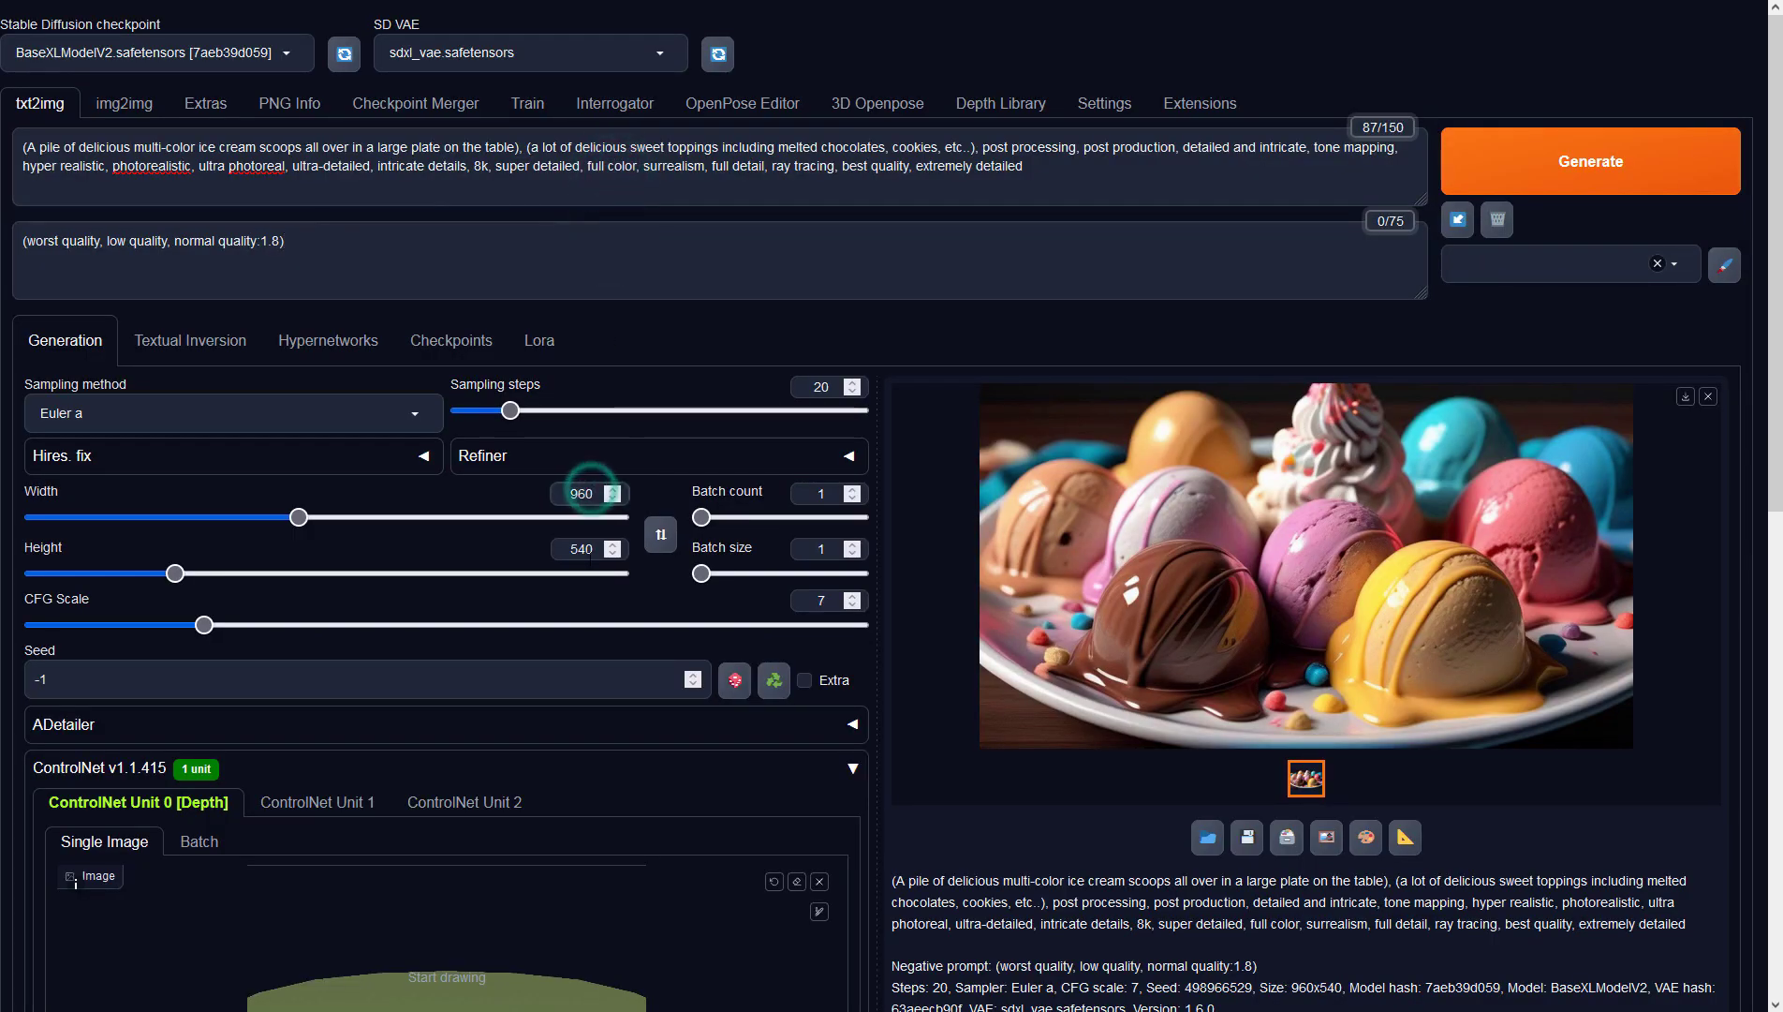
In Stable Diffusion web UI, use preprocessor none and model sai_xl_depth_256lora for the ControlNet depth unit holding the disc render
scroll(949, 922, "down", 6)
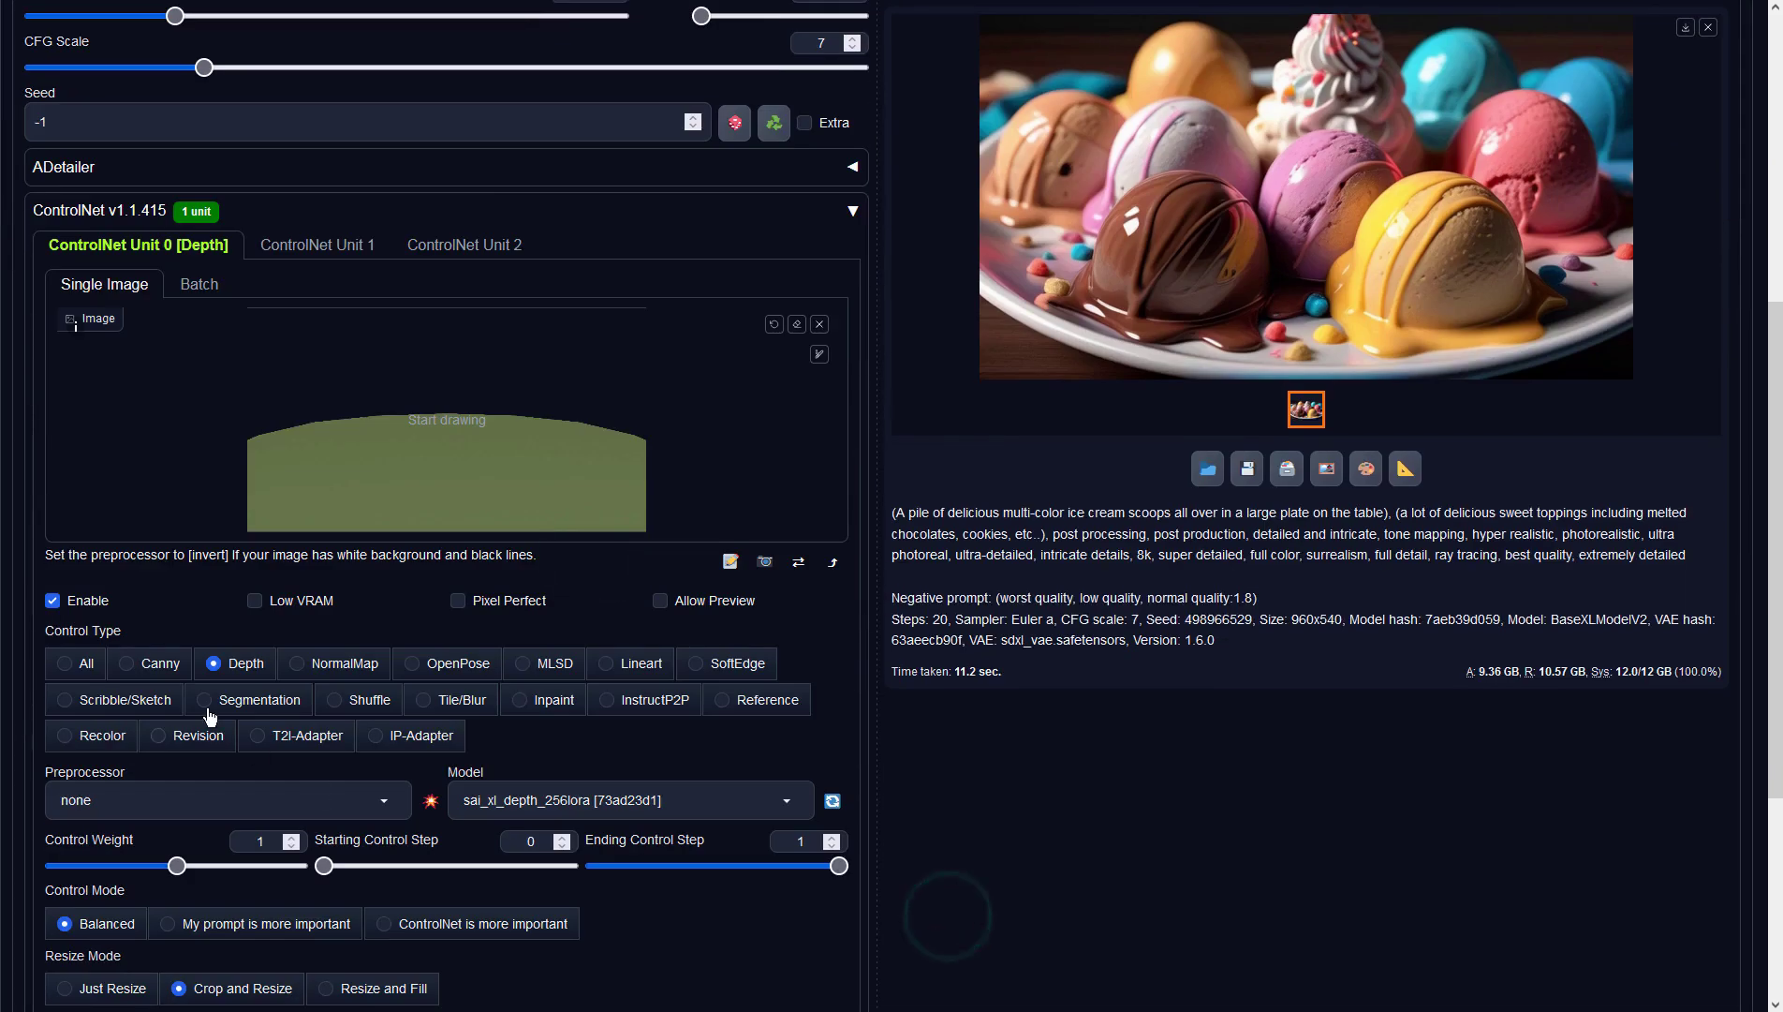
left_click(356, 795)
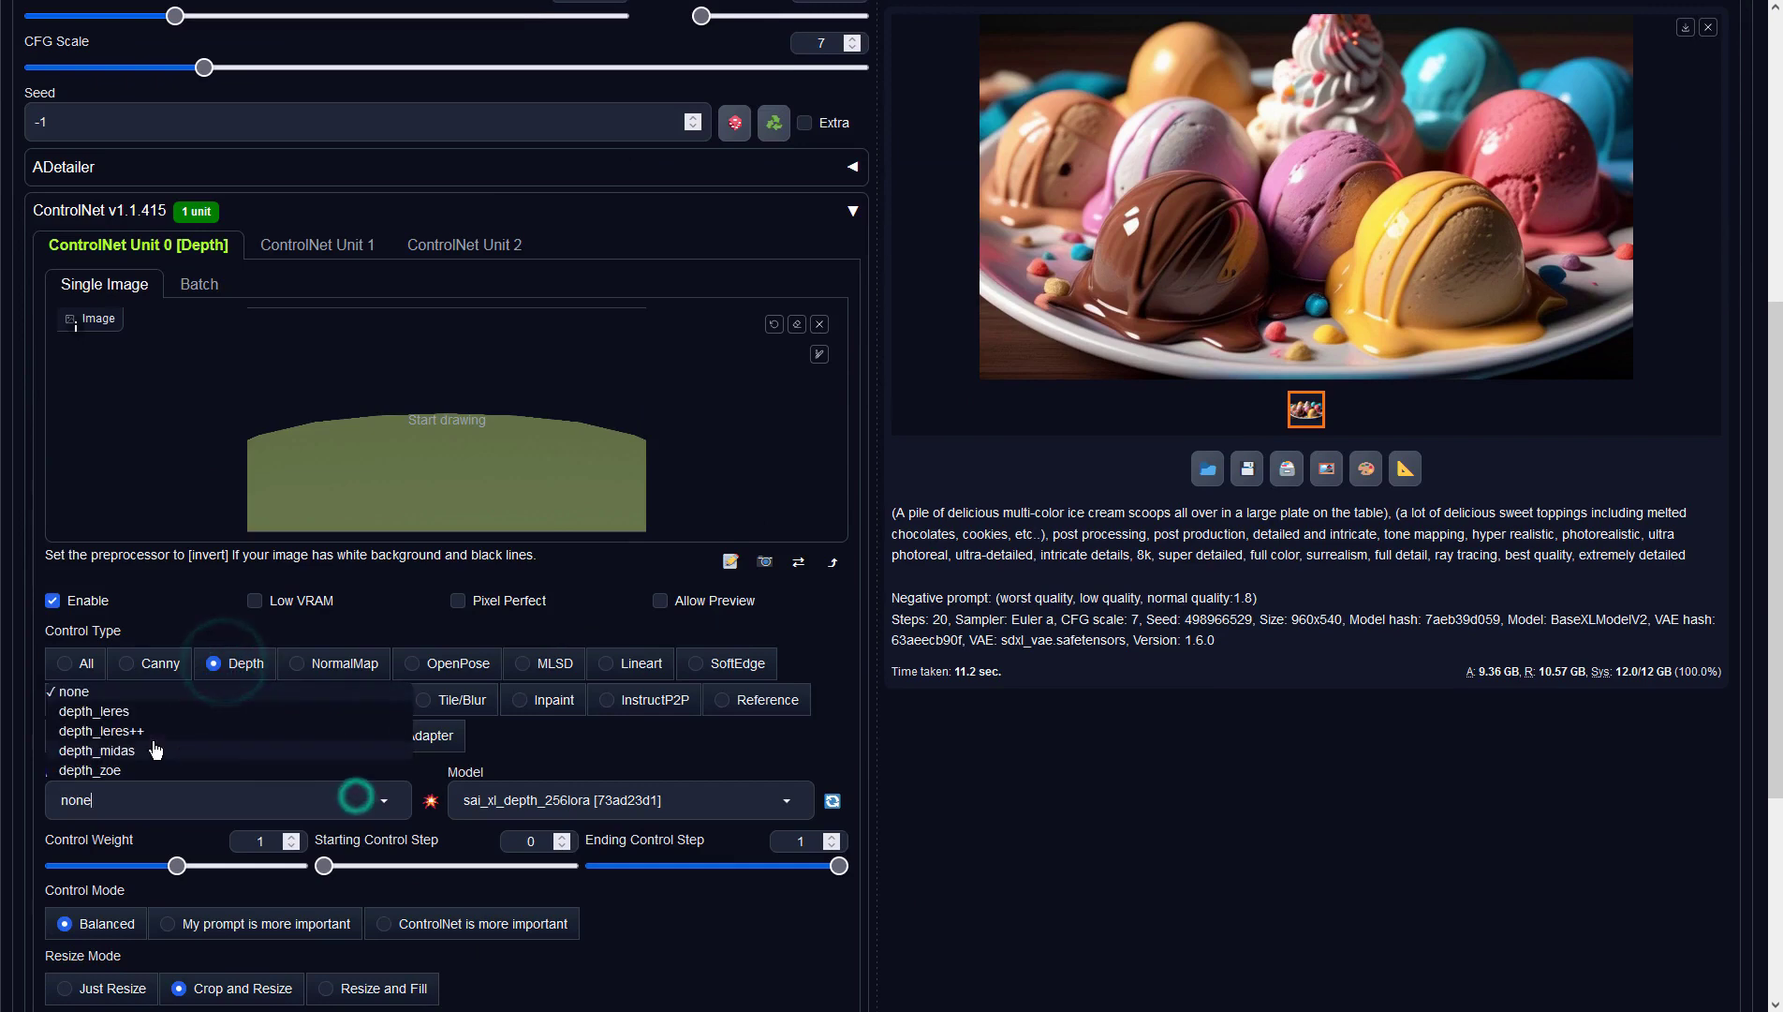
left_click(84, 694)
left_click(577, 796)
left_click(486, 771)
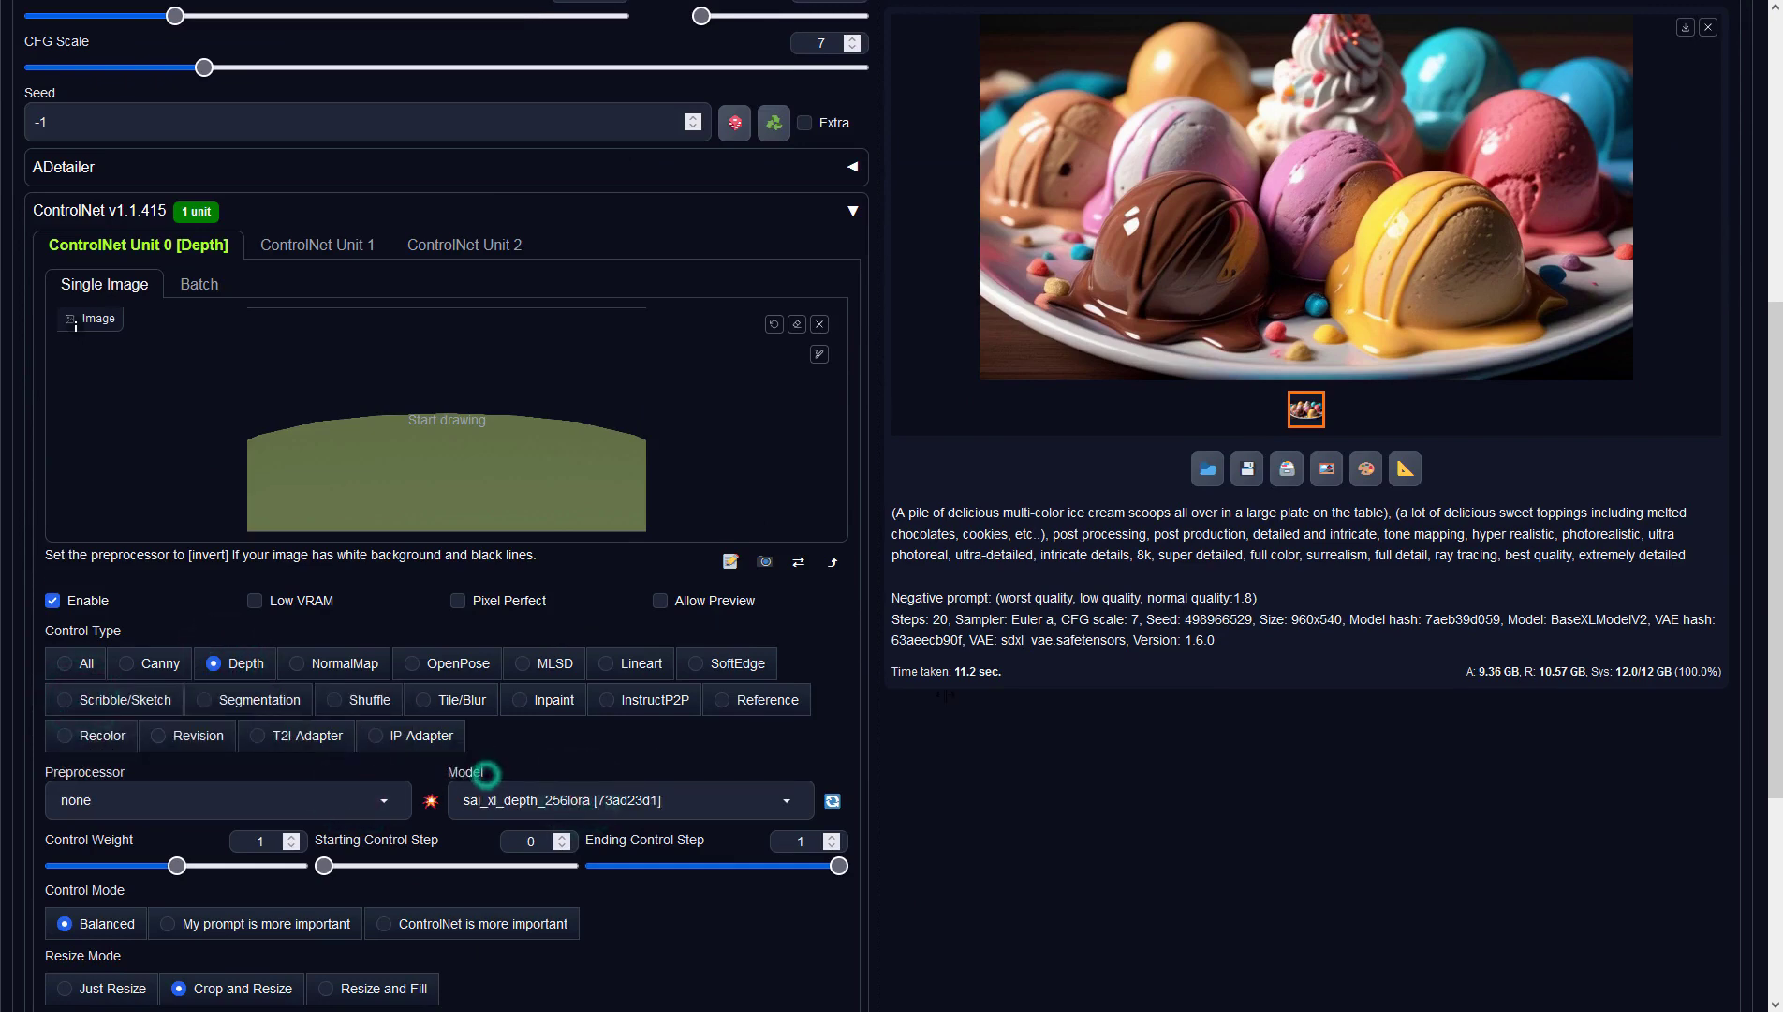
Generate the ice cream image from the text prompt with the ControlNet depth guide and view the result enlarged
scroll(1147, 626, "up", 6)
left_click(1547, 152)
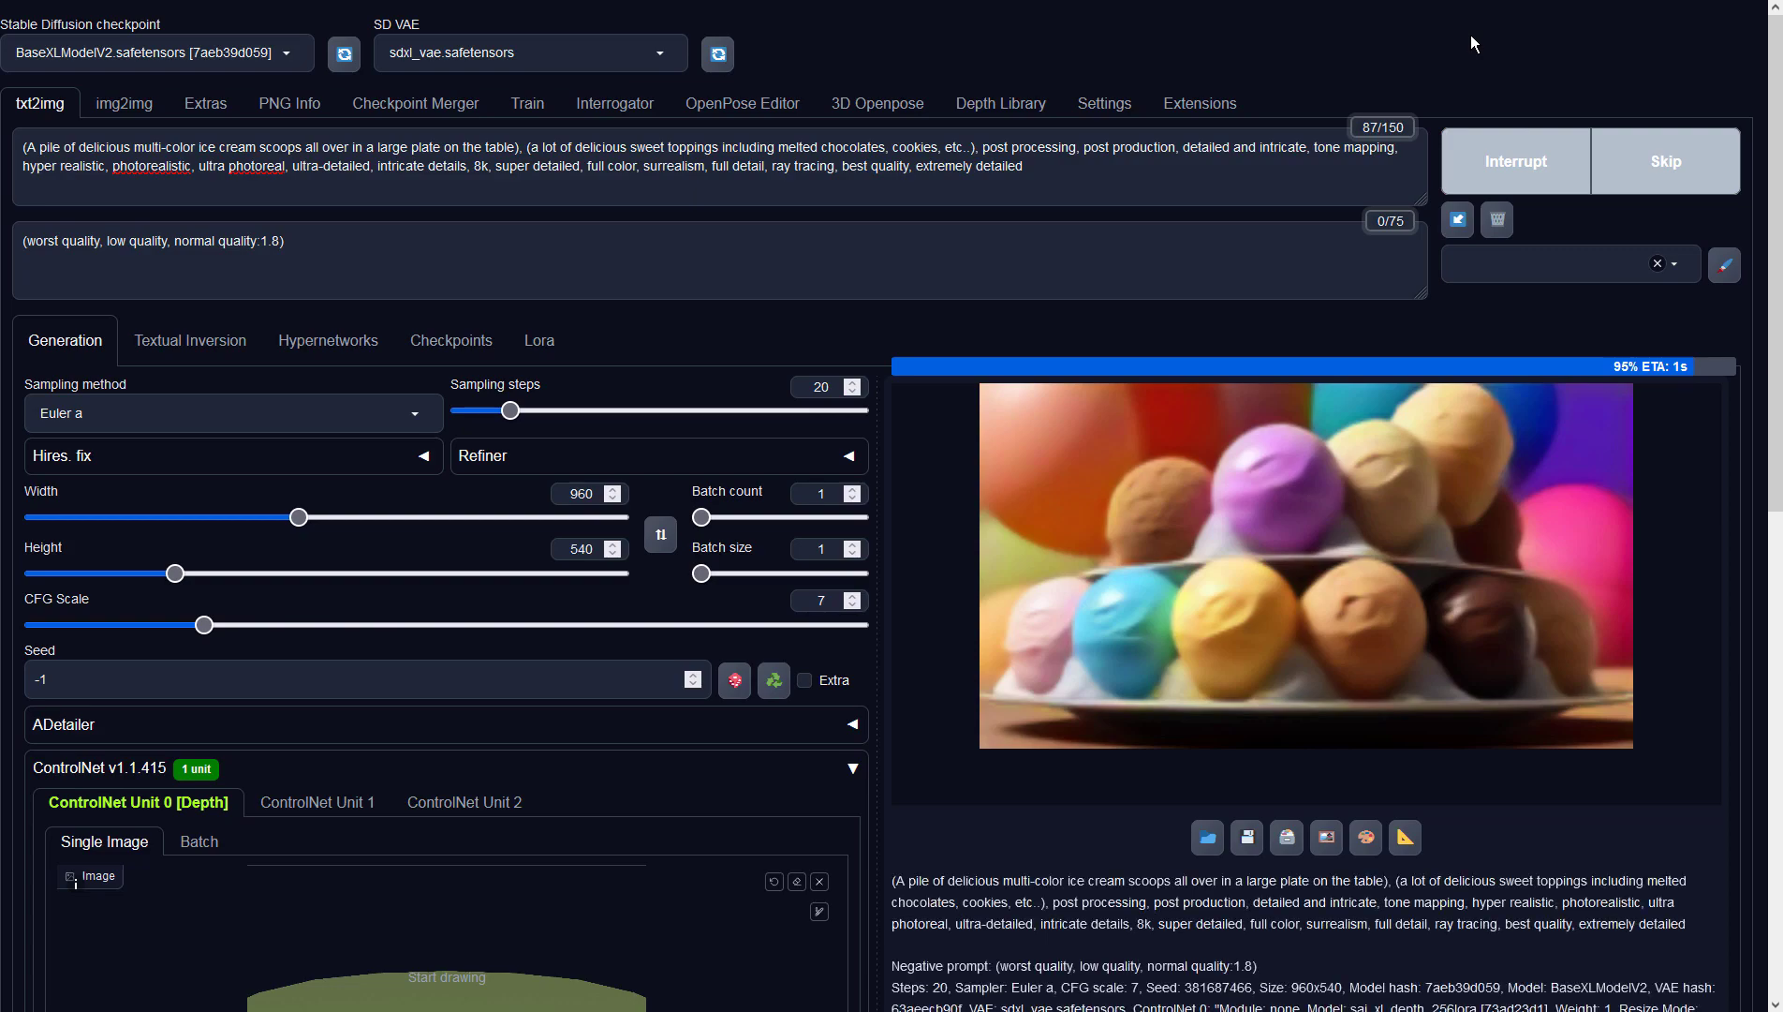
left_click(1386, 419)
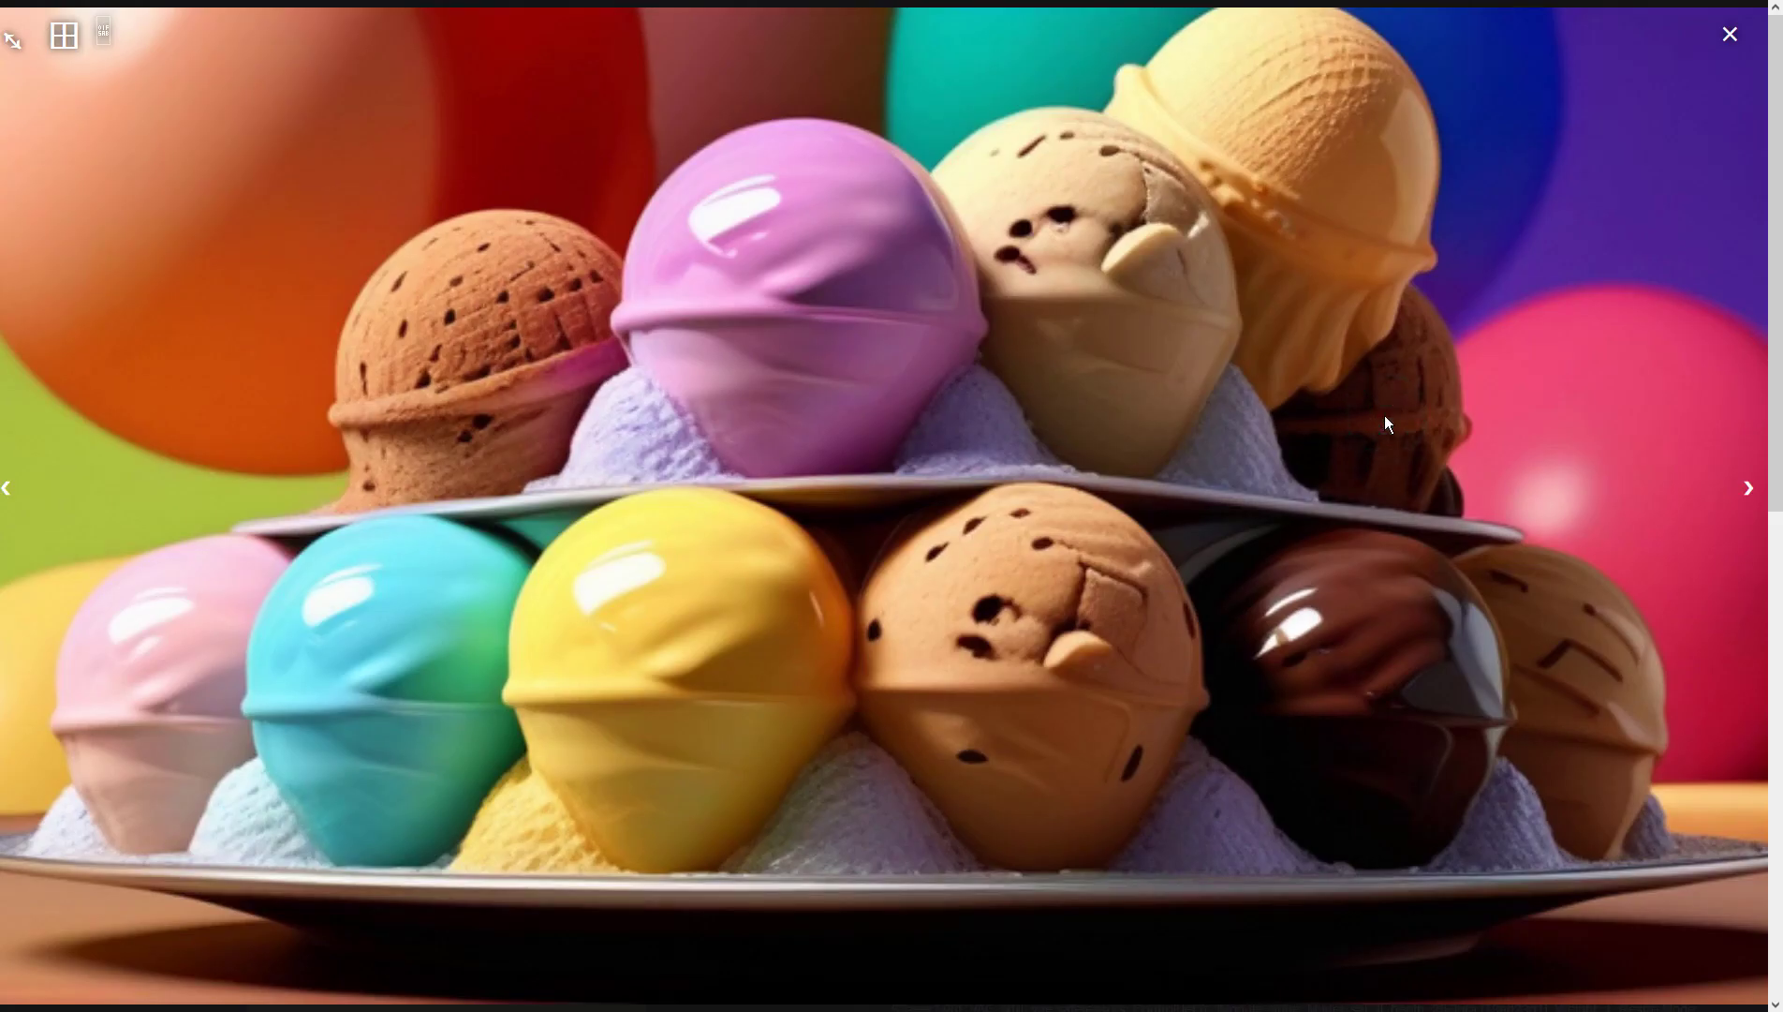
left_click(1386, 415)
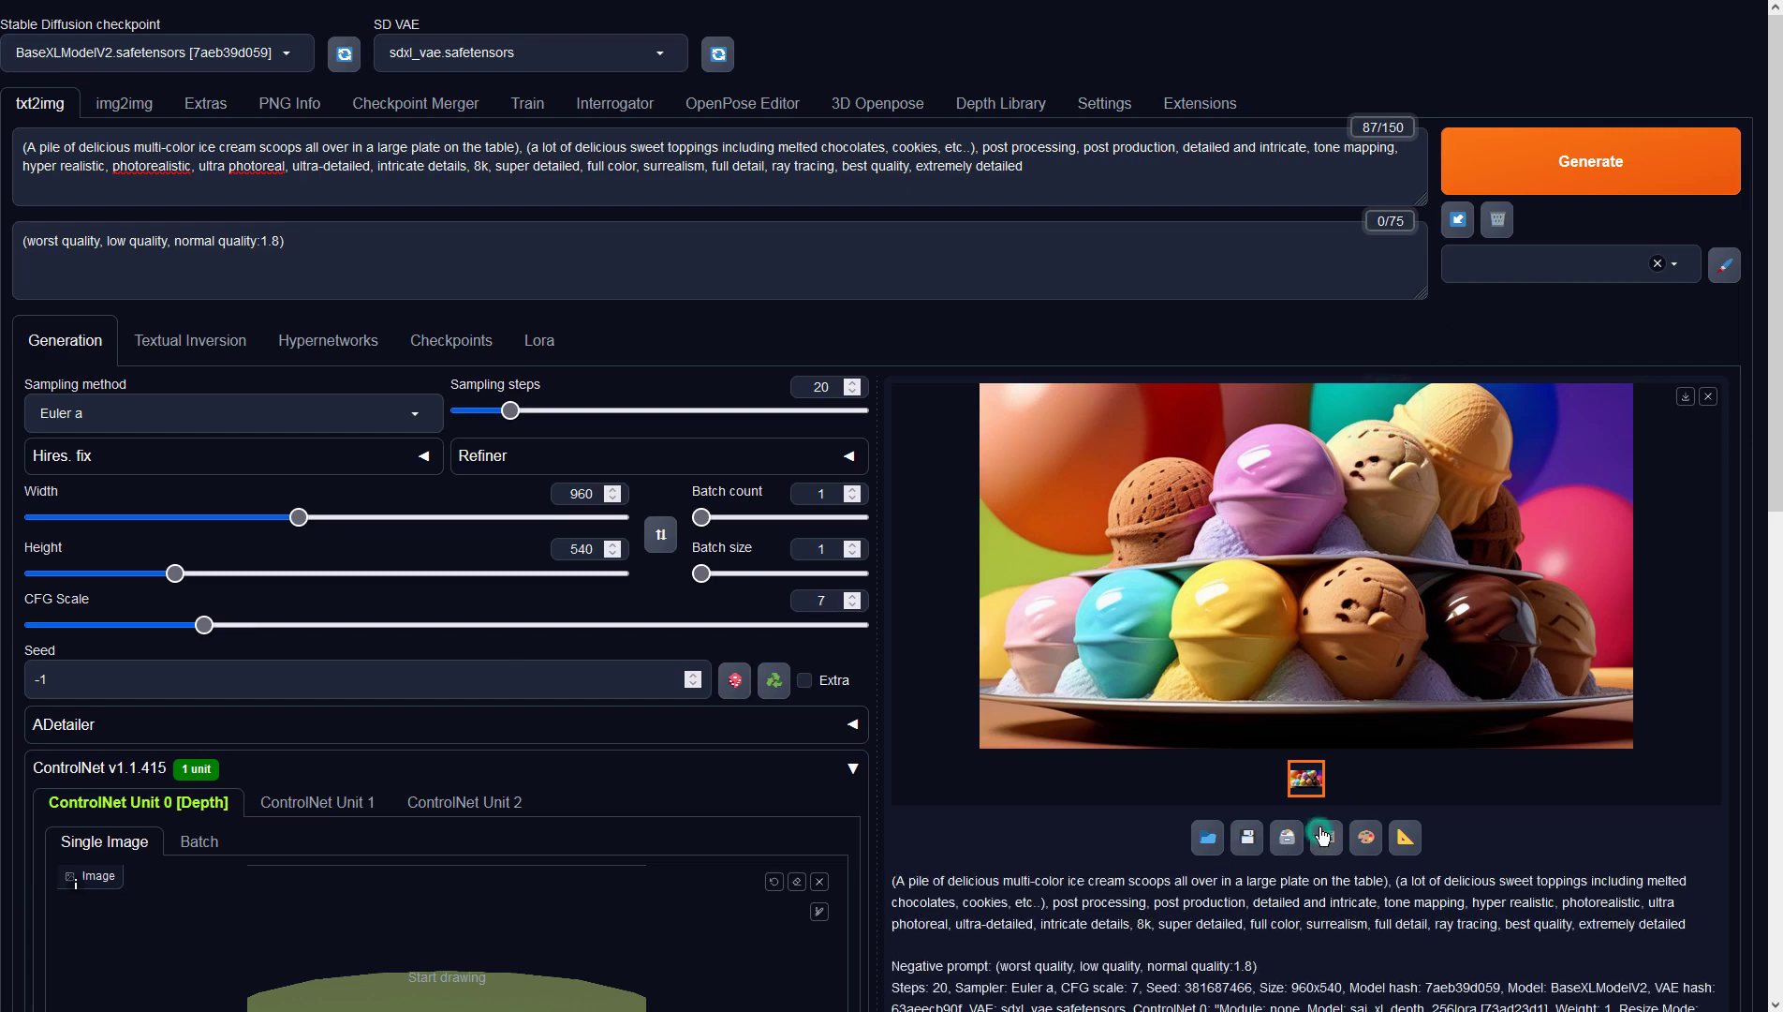
Send the generated ice cream picture to img2img, generate a new version, and inspect it enlarged
left_click(1324, 834)
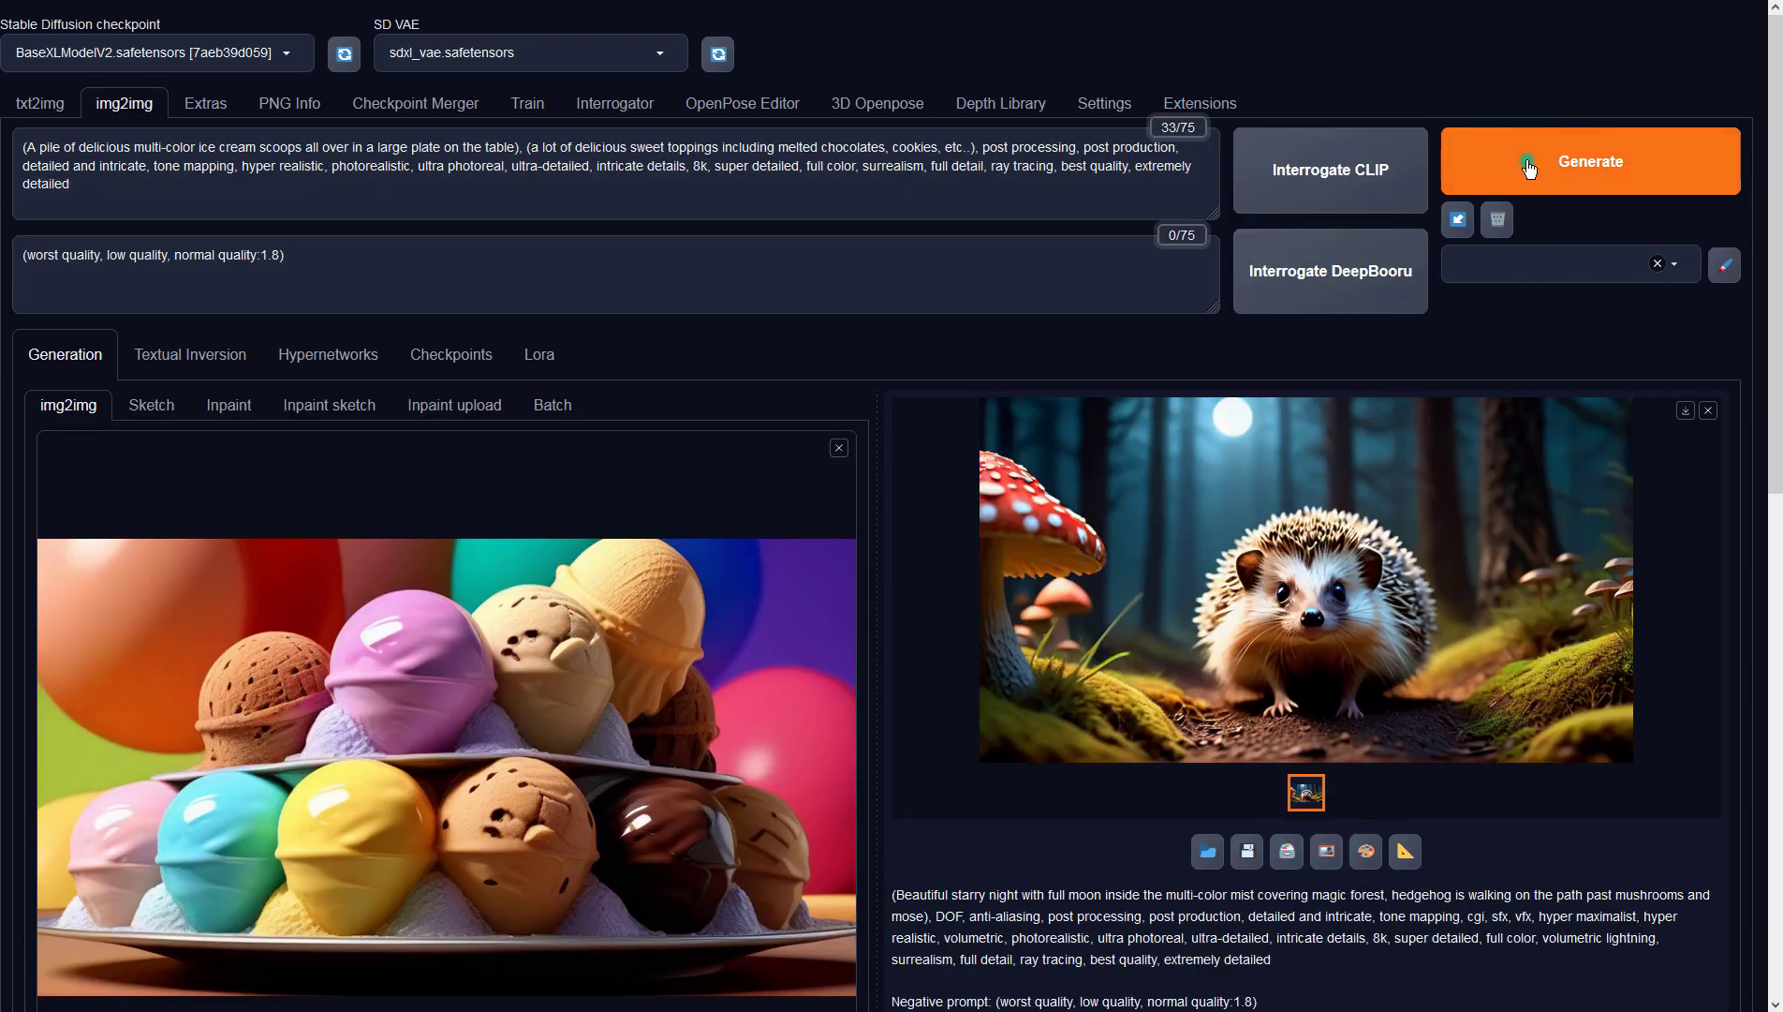
left_click(1529, 168)
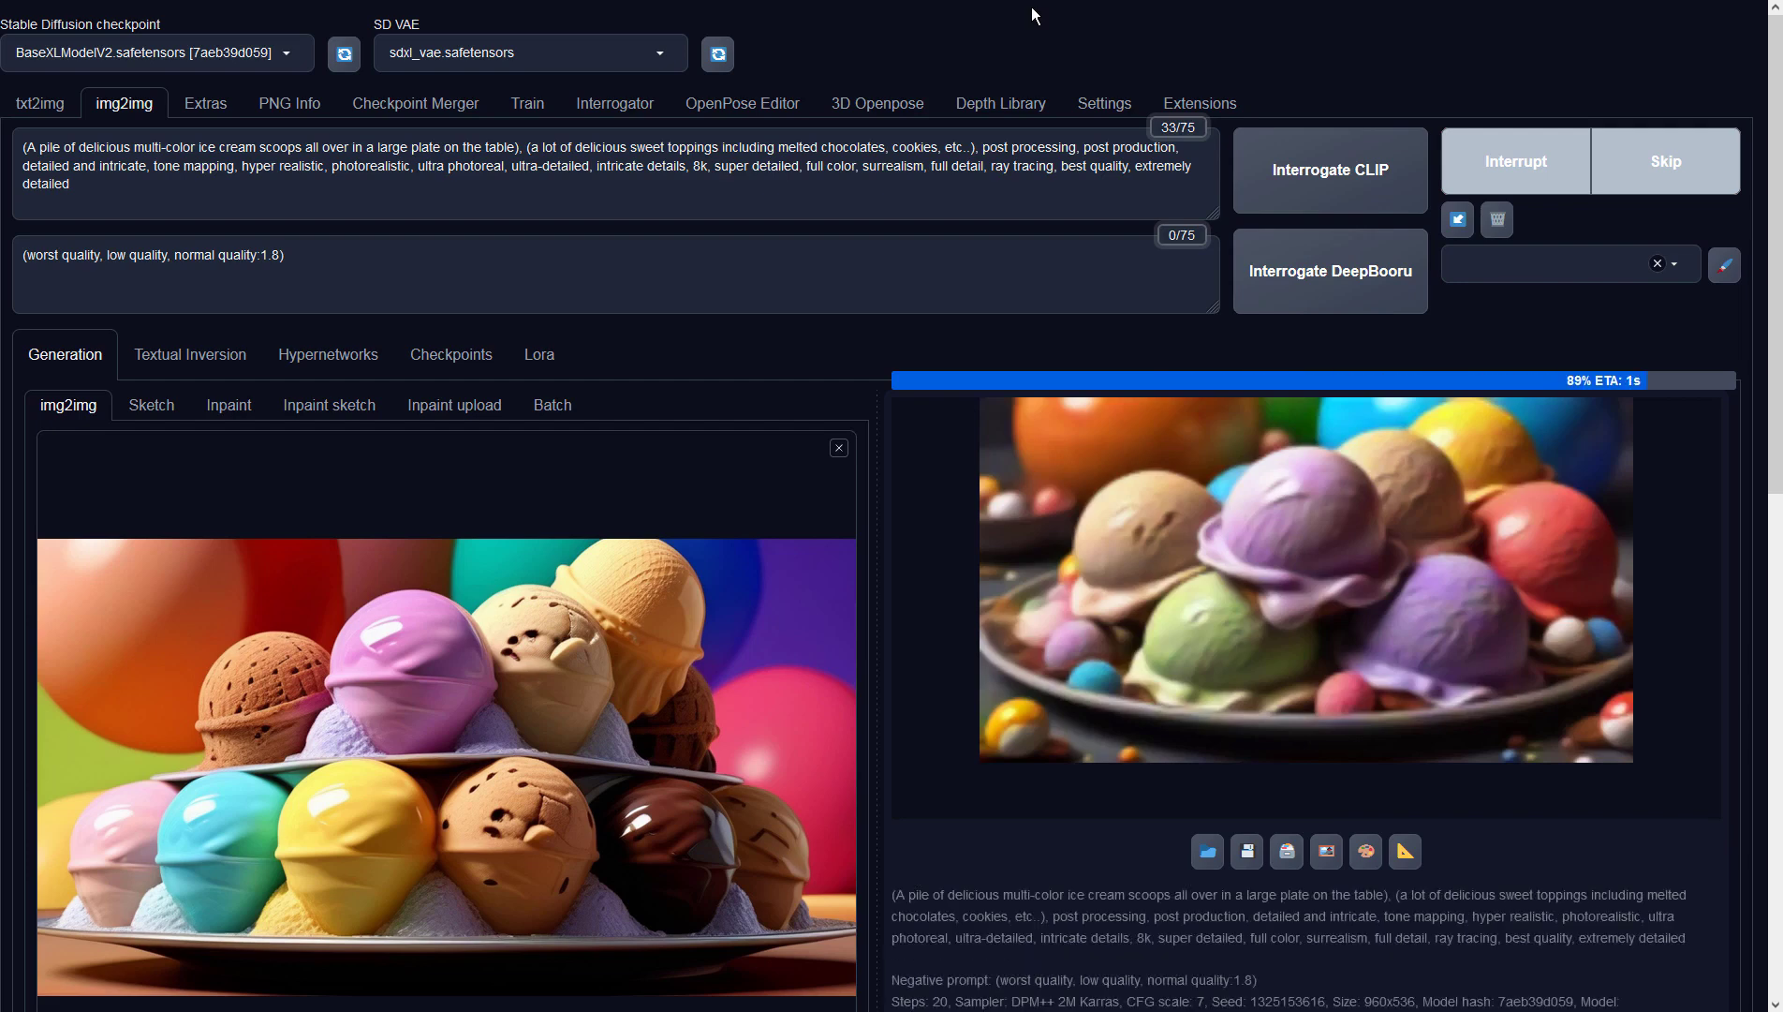
left_click(1166, 525)
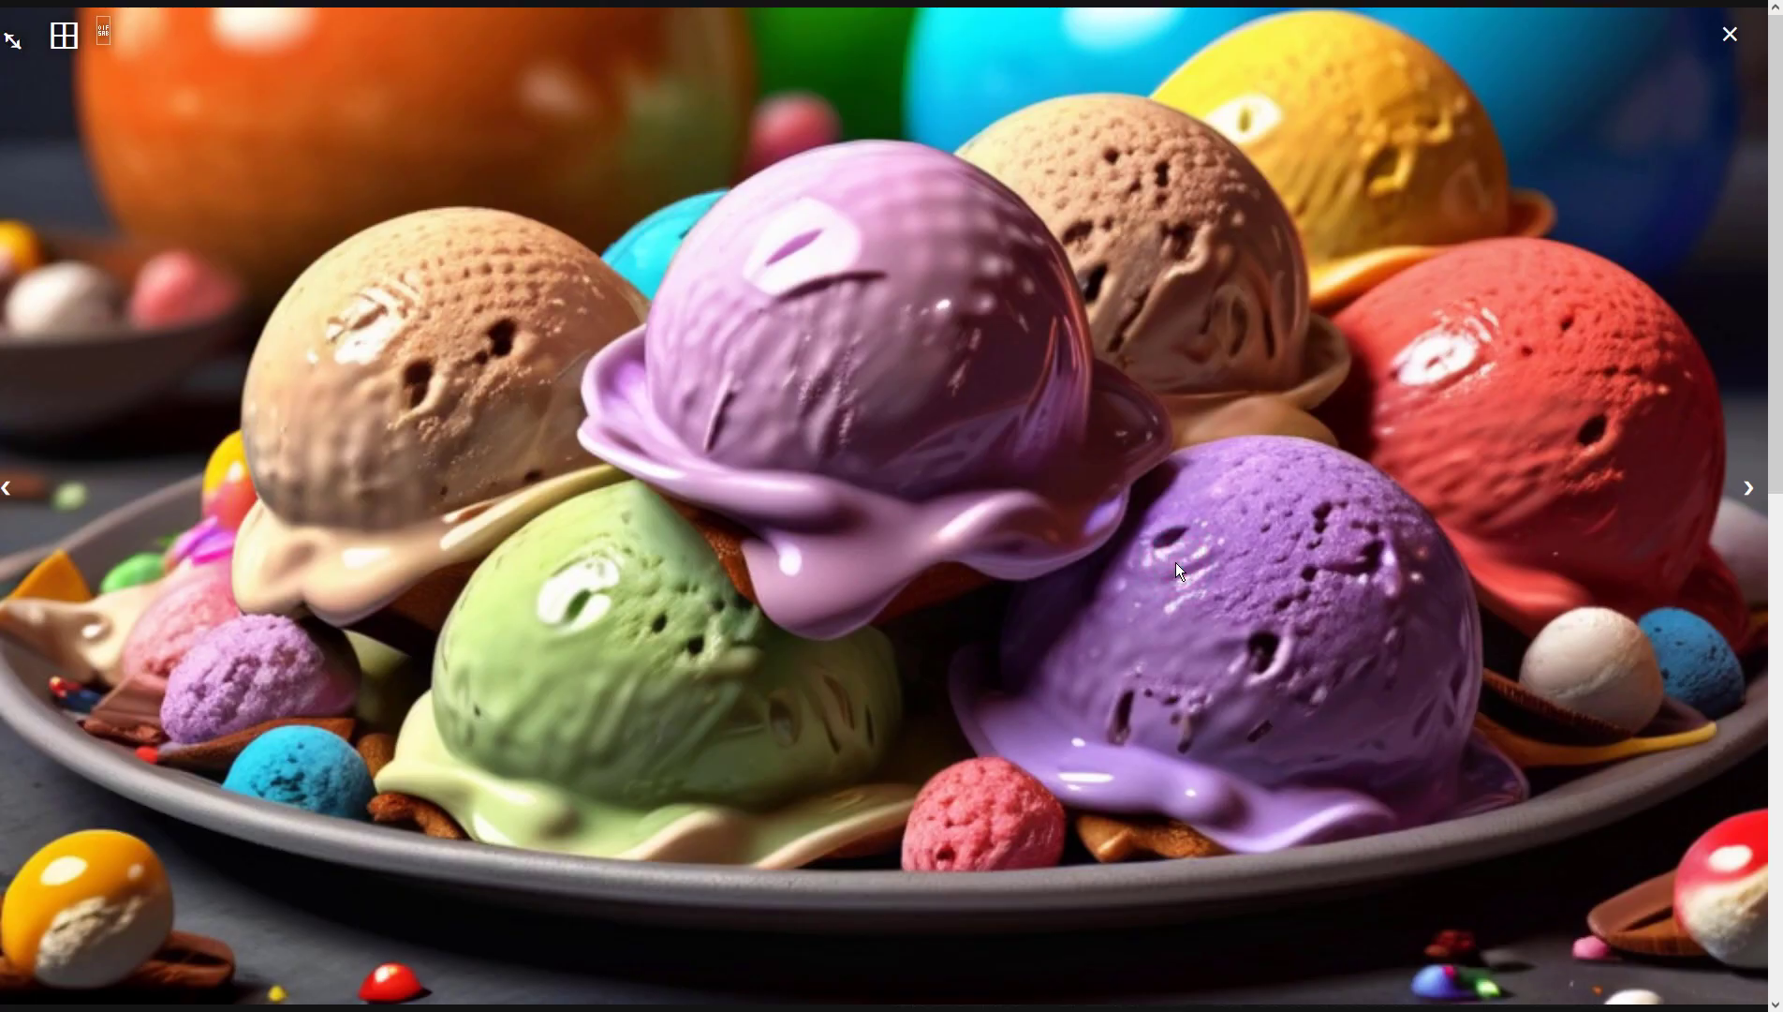
left_click(1176, 564)
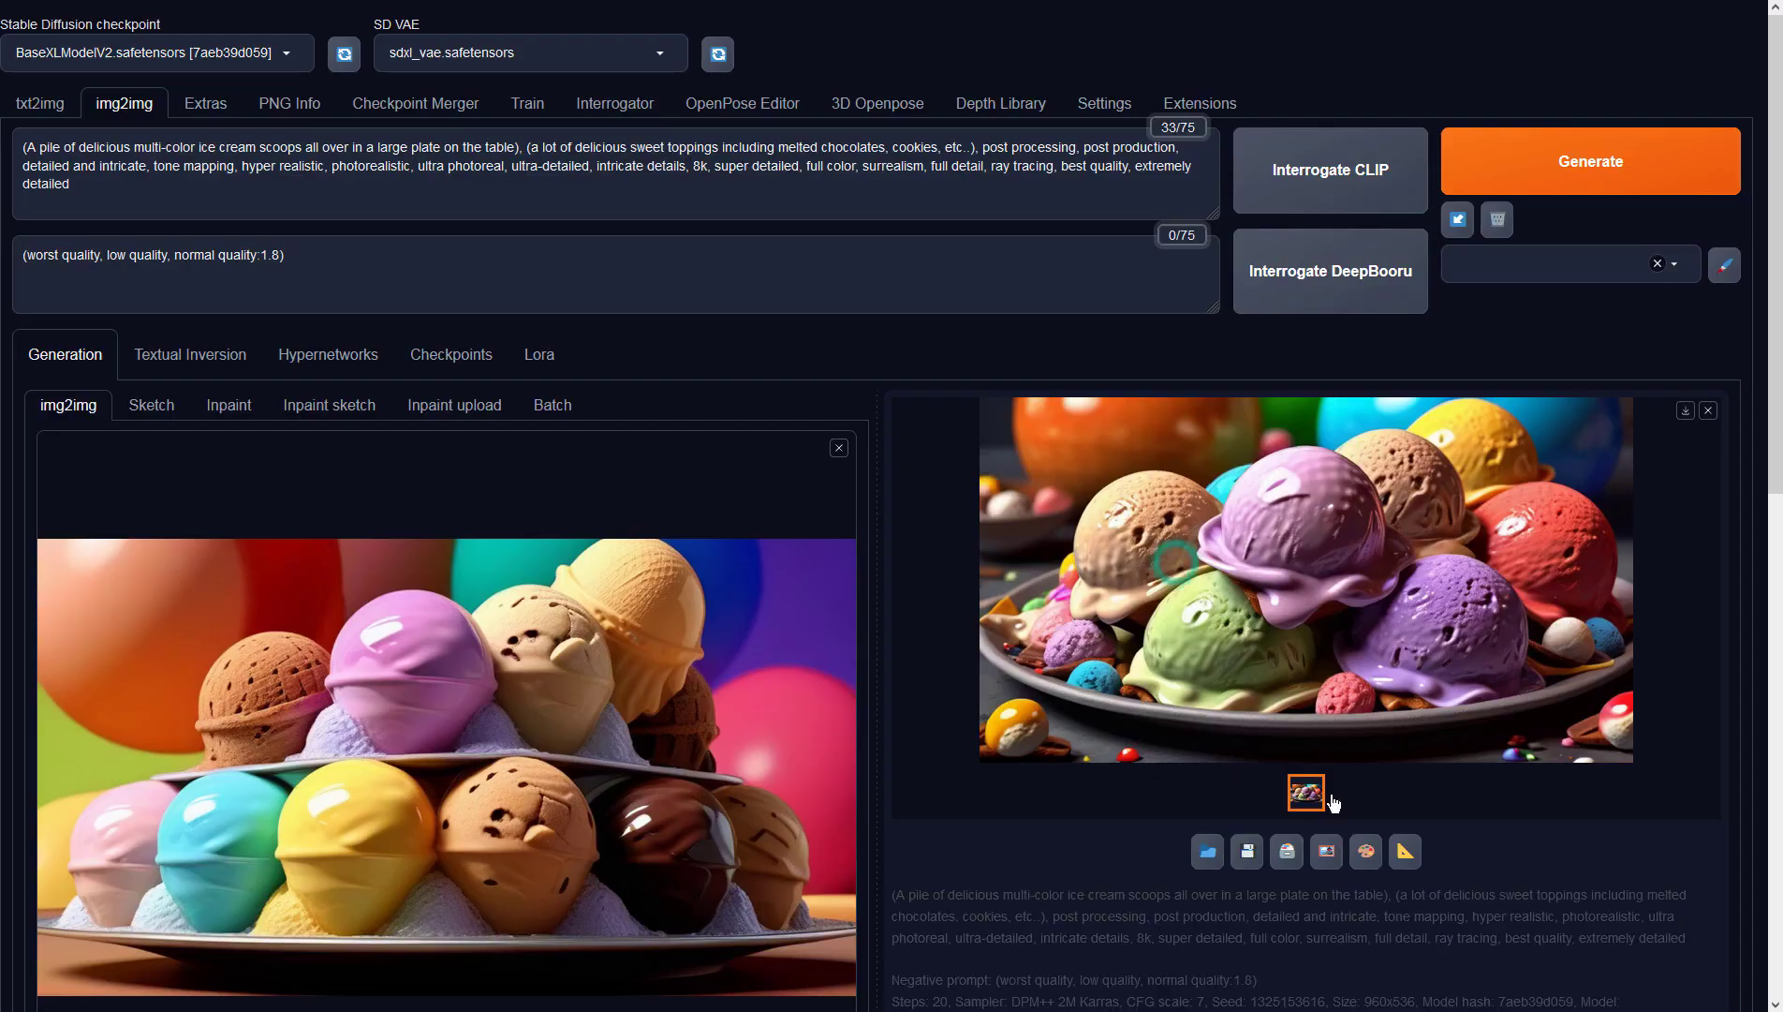
Use the new result as the img2img source image and set the output height to 540
left_click(1327, 851)
scroll(672, 662, "down", 10)
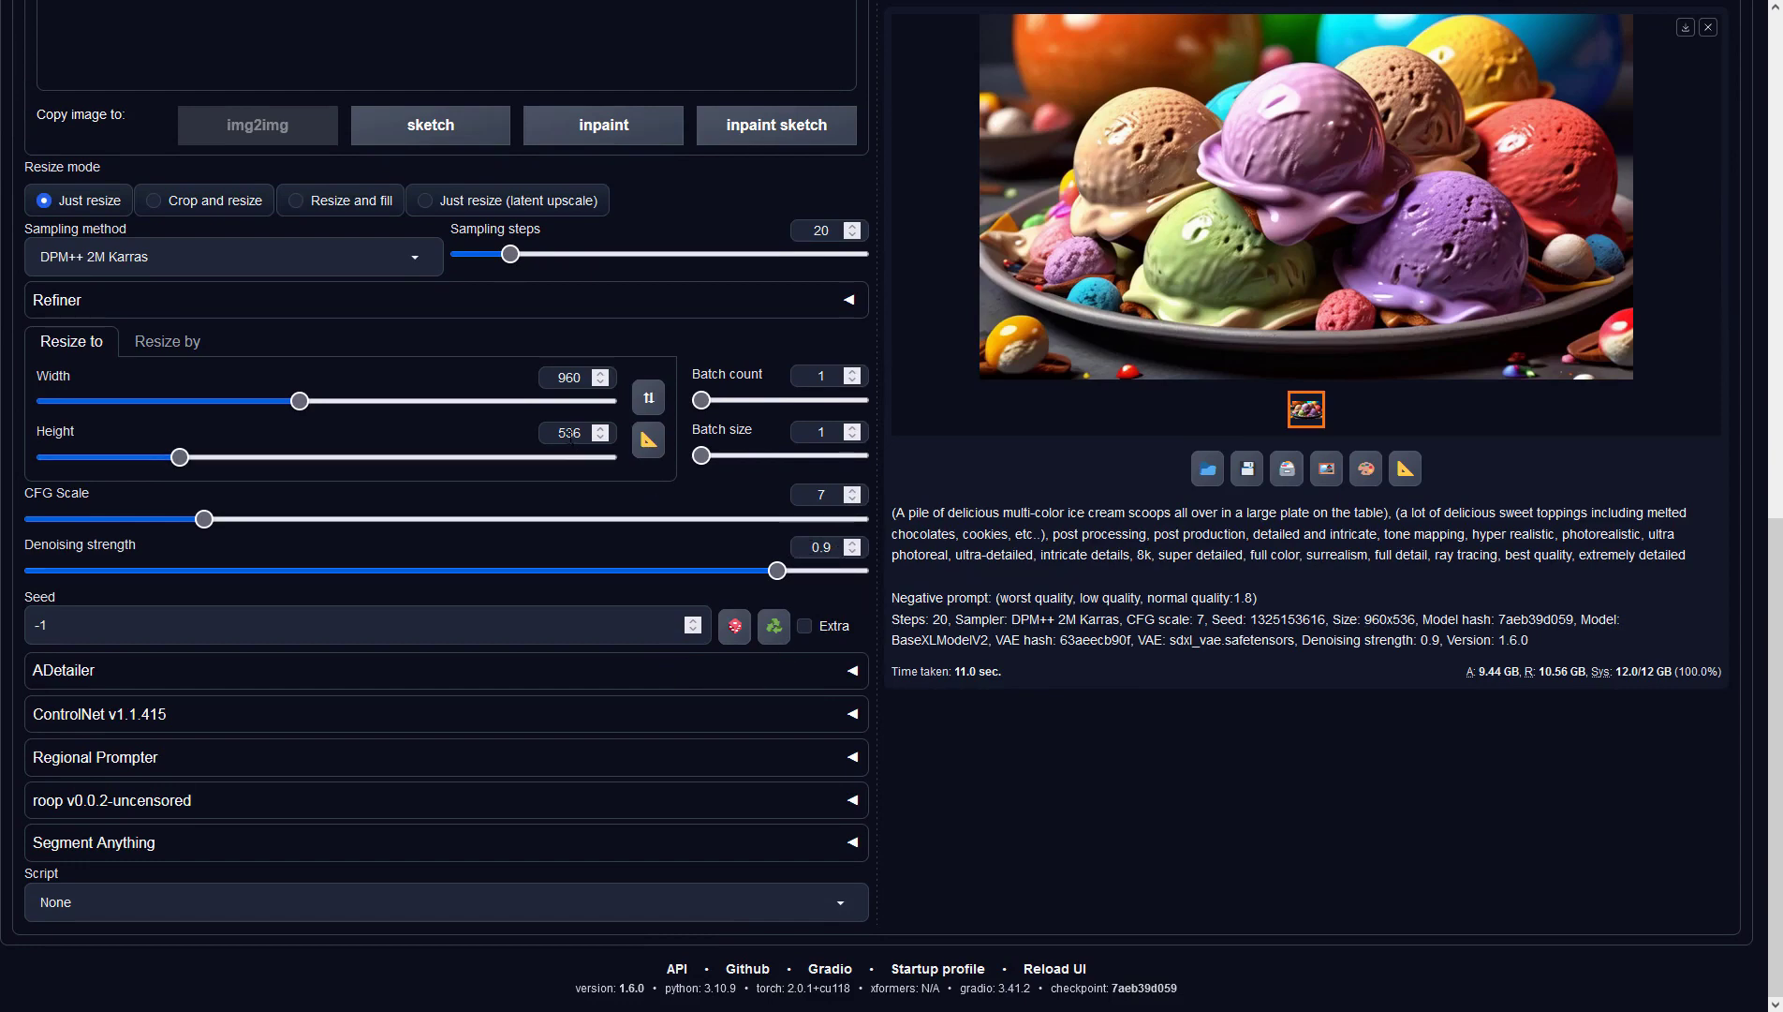
left_click_drag(565, 433, 582, 433)
left_click(1107, 609)
scroll(1358, 469, "up", 4)
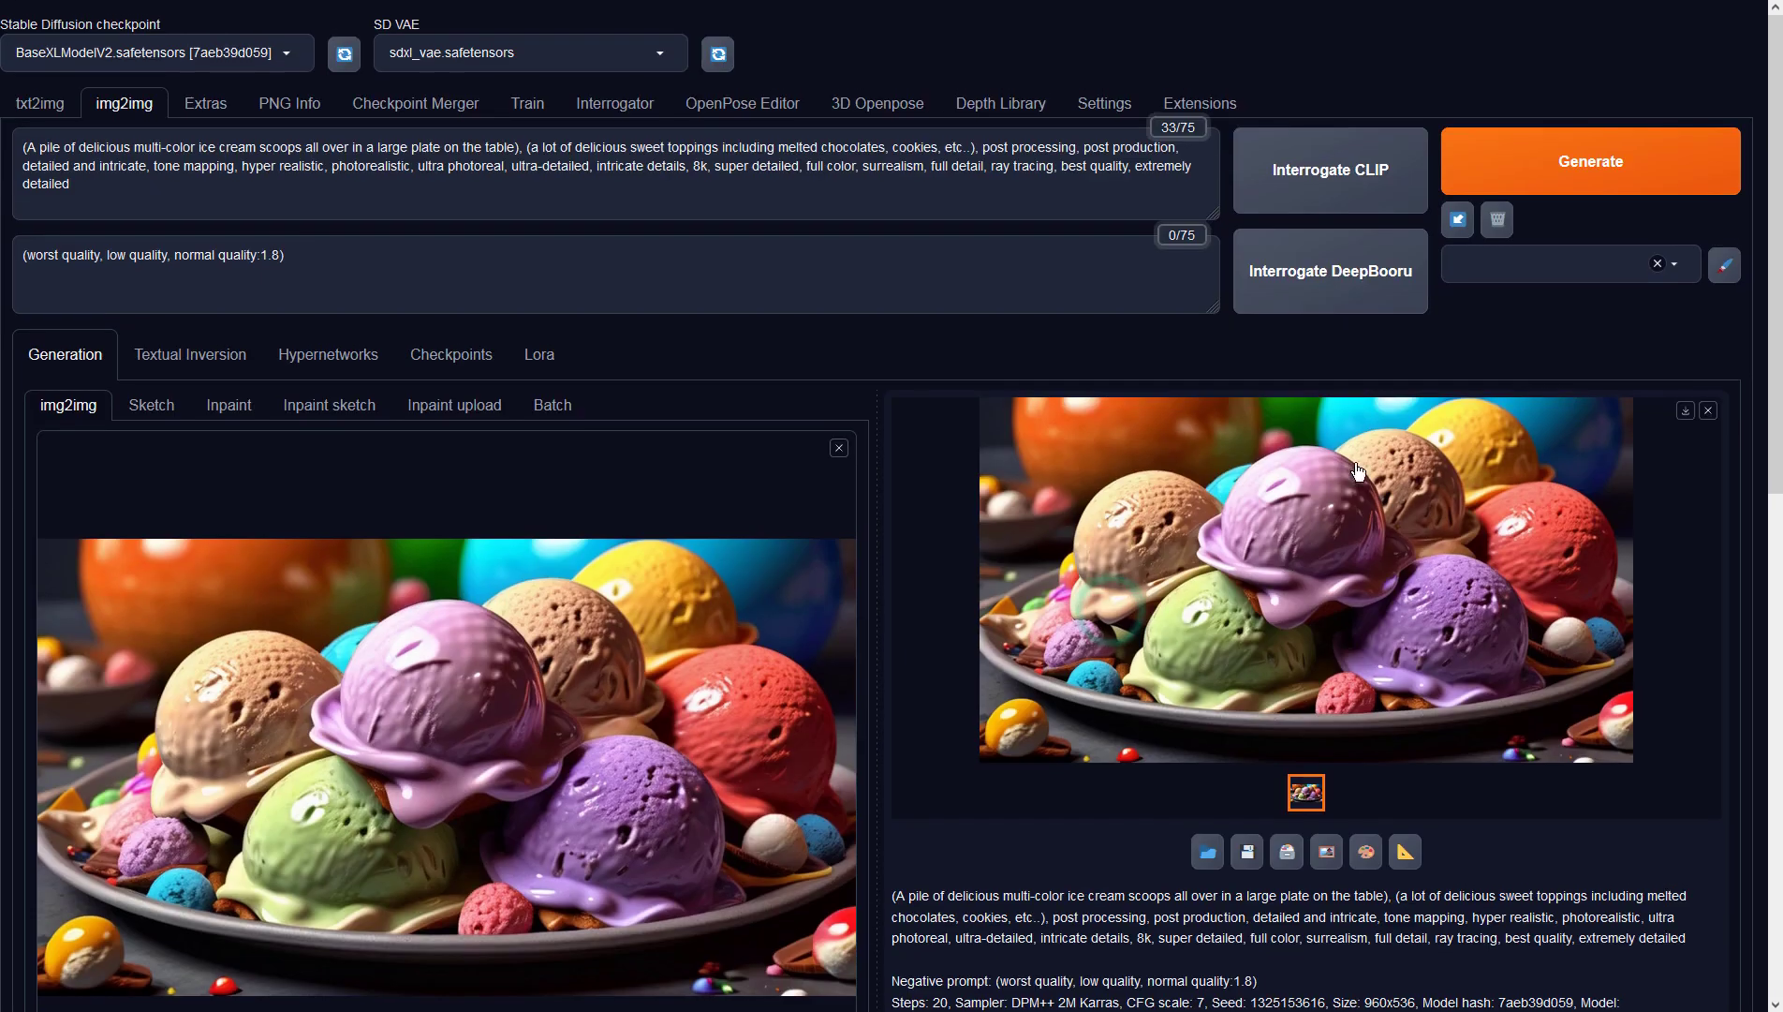
Generate an image from the updated img2img source at 960x540 and inspect it at full size
left_click(1522, 171)
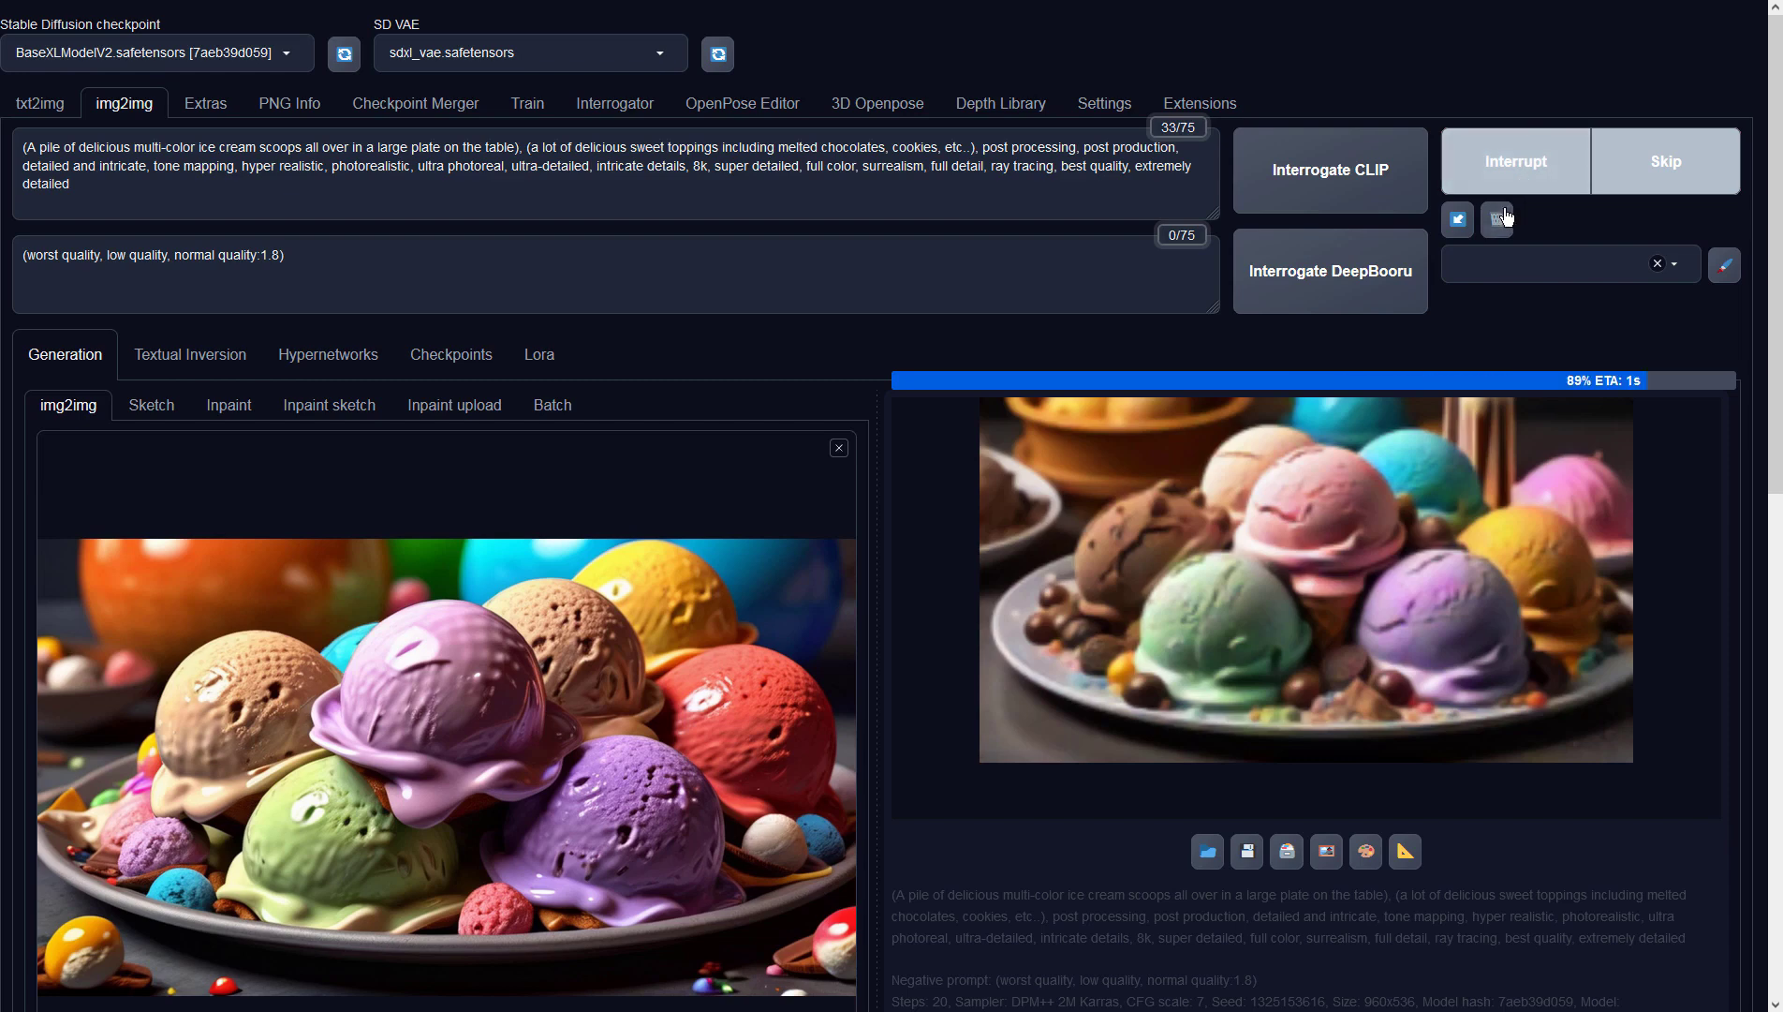
left_click(1230, 635)
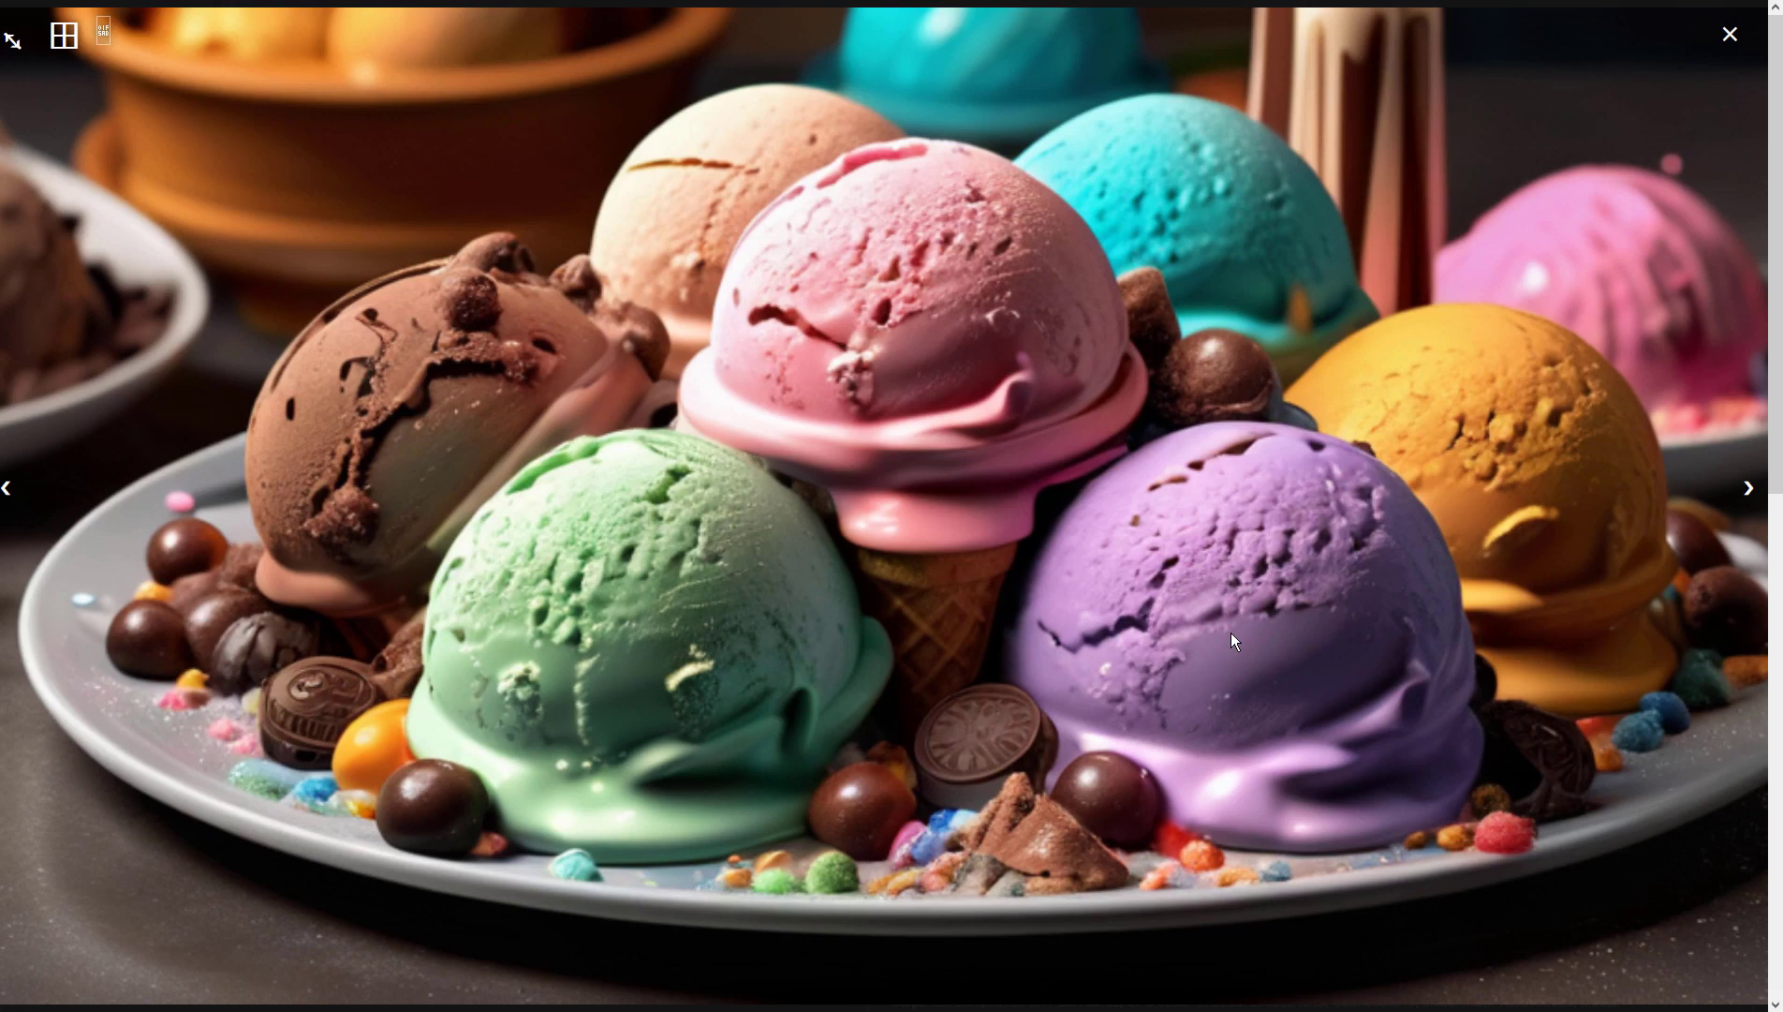
left_click(1230, 632)
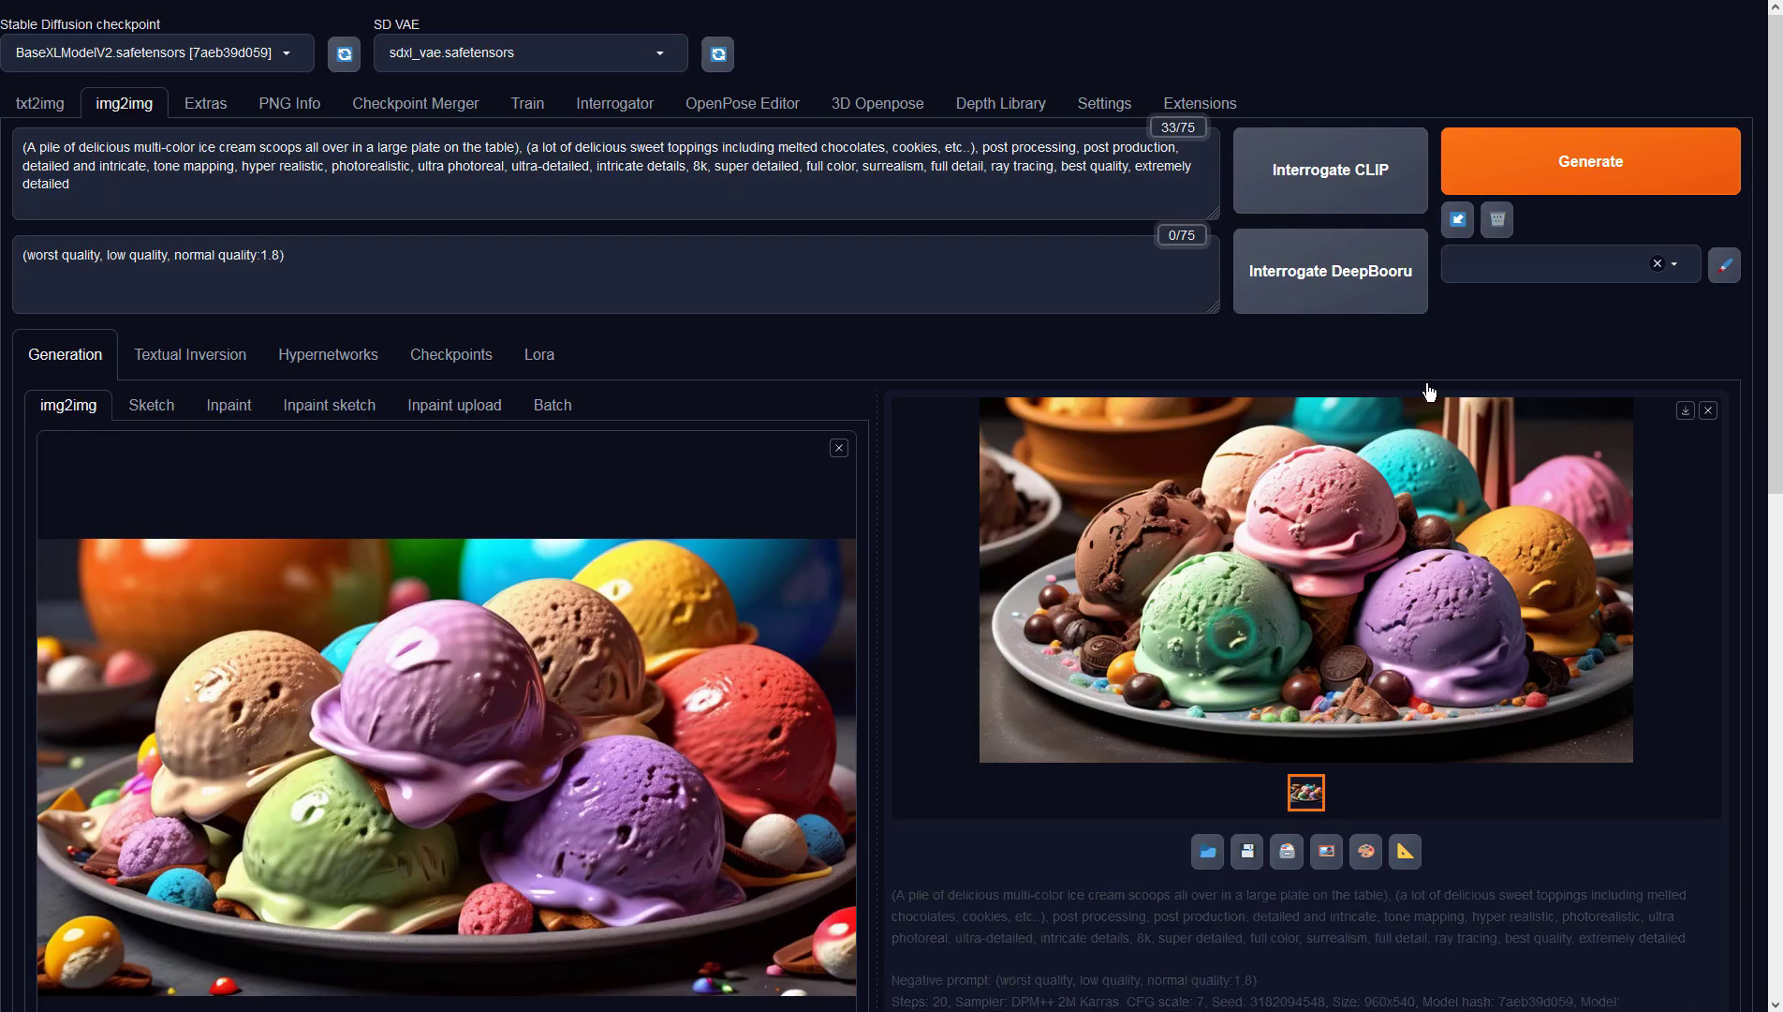
Send the pink, green and purple scoops result to img2img as the source, generate a variation, and view it enlarged
left_click(1326, 850)
left_click(1572, 157)
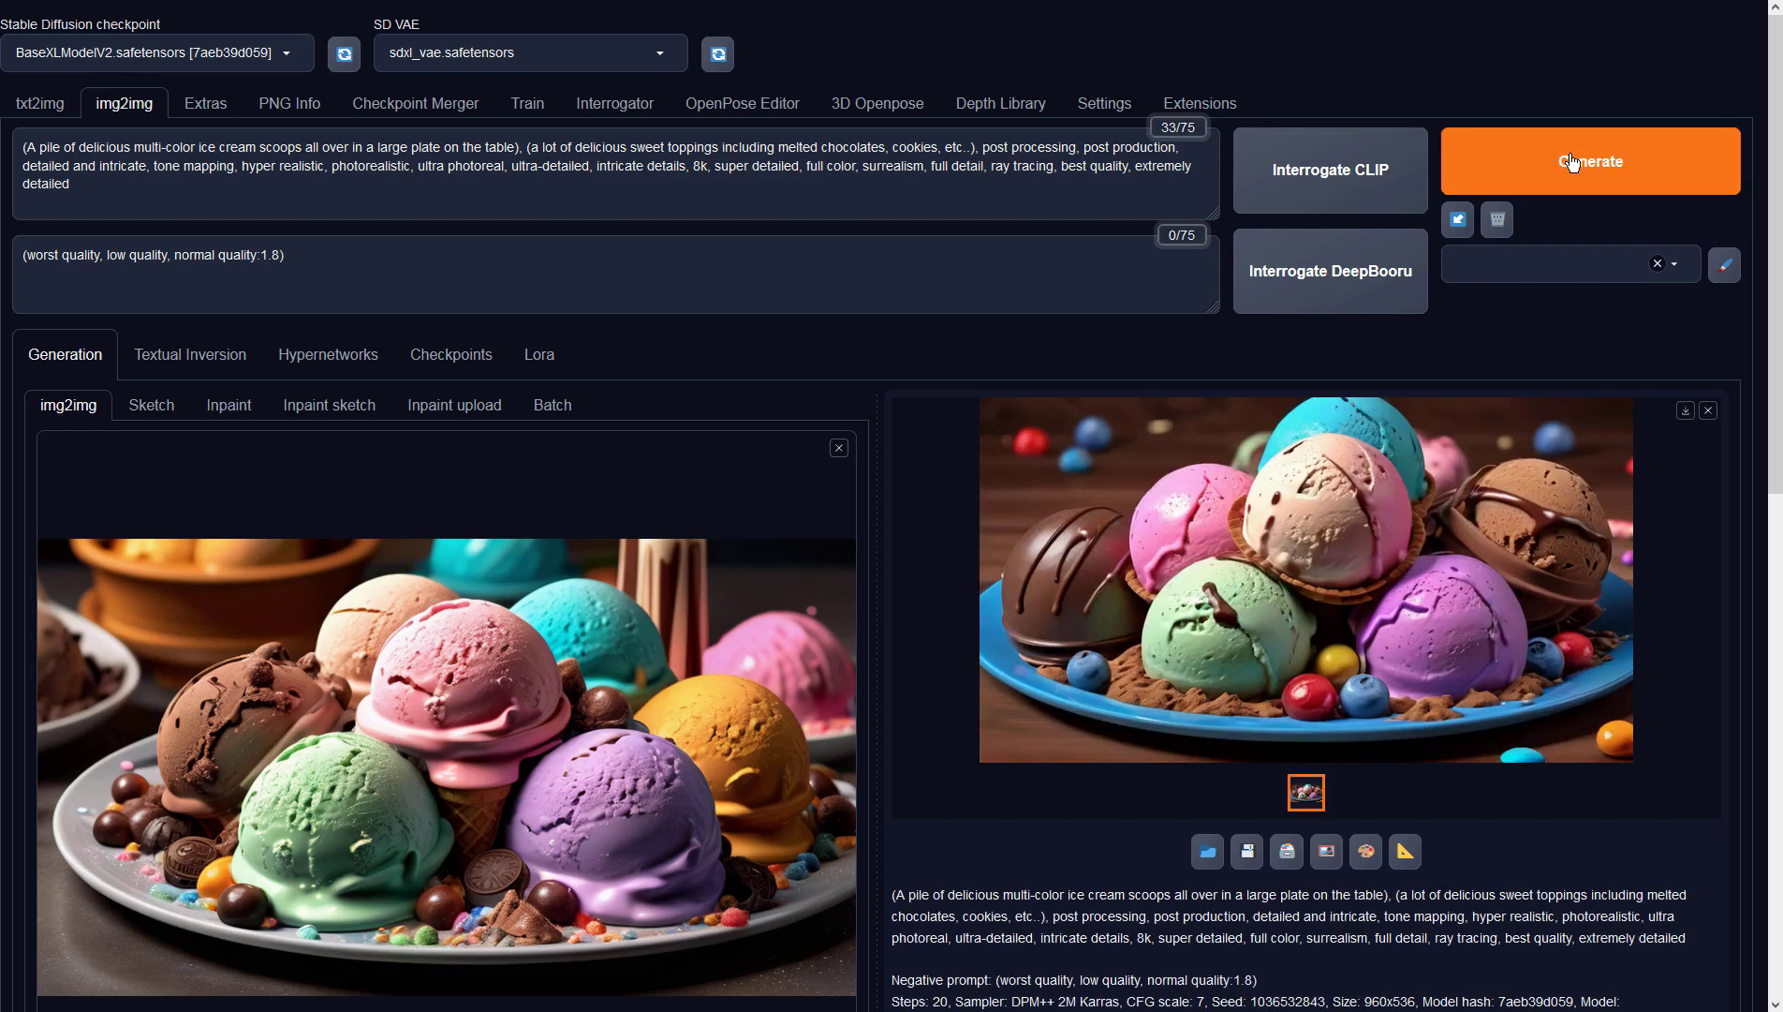
left_click(1465, 522)
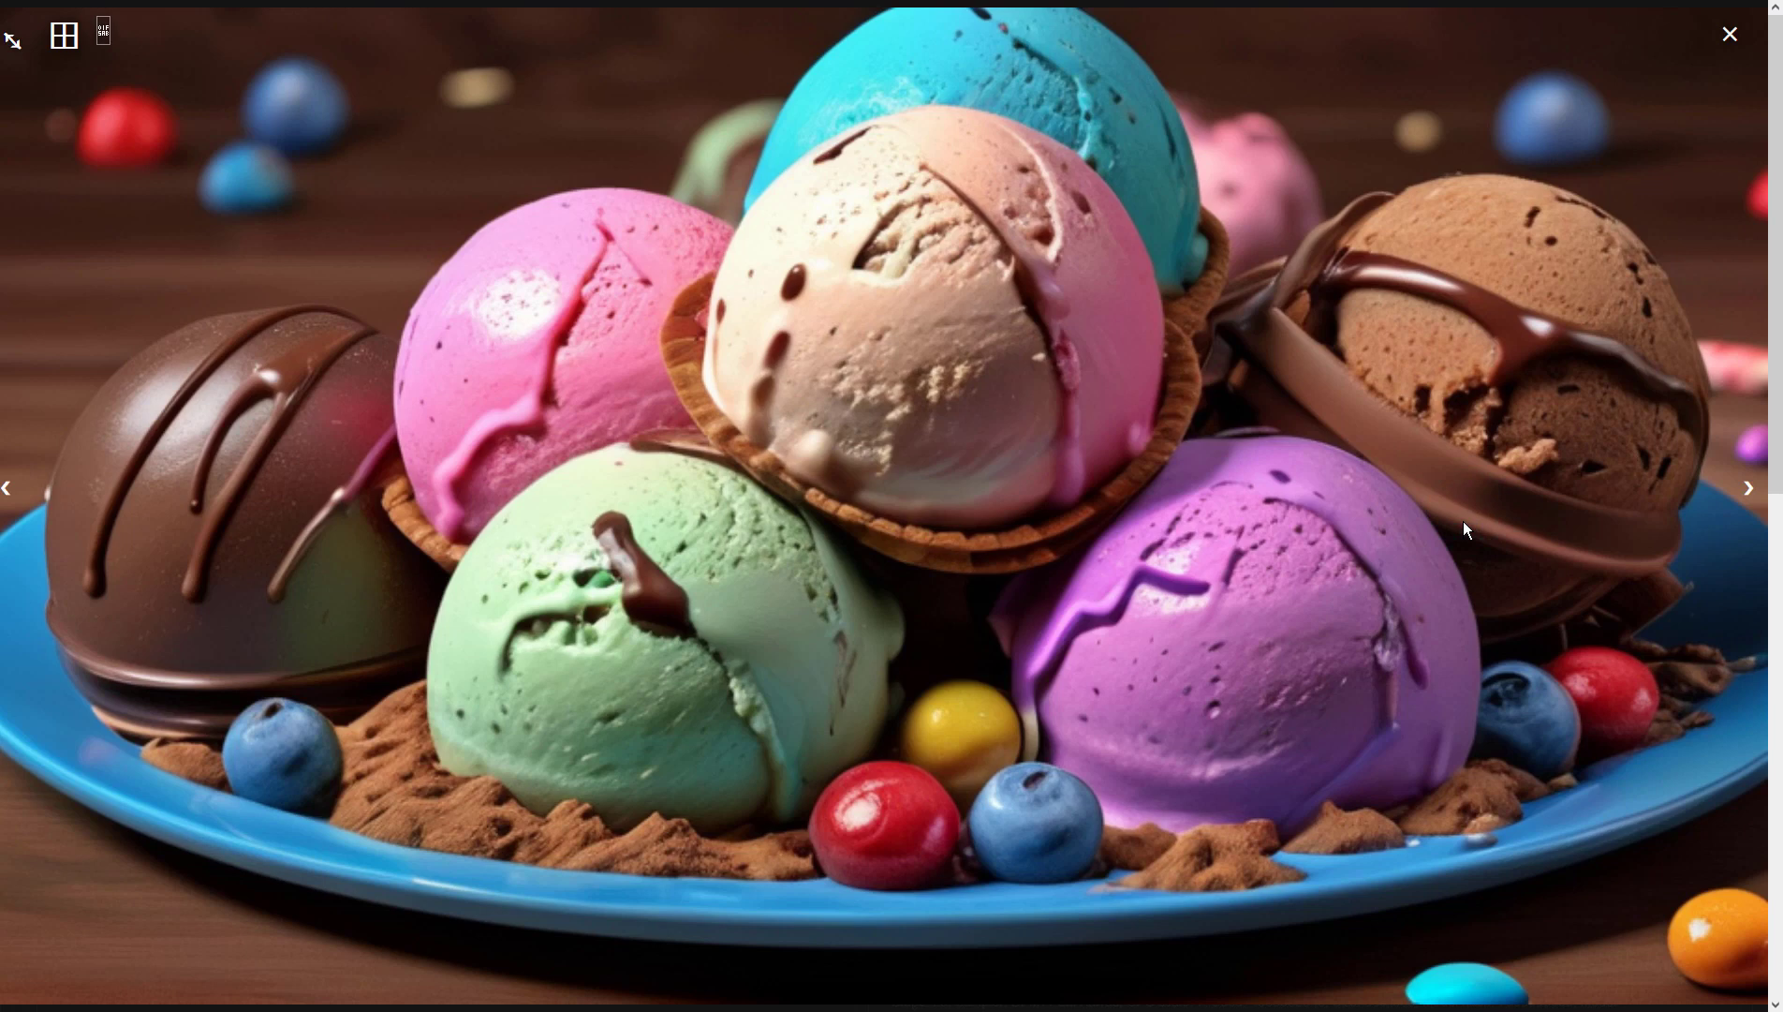
left_click(1463, 521)
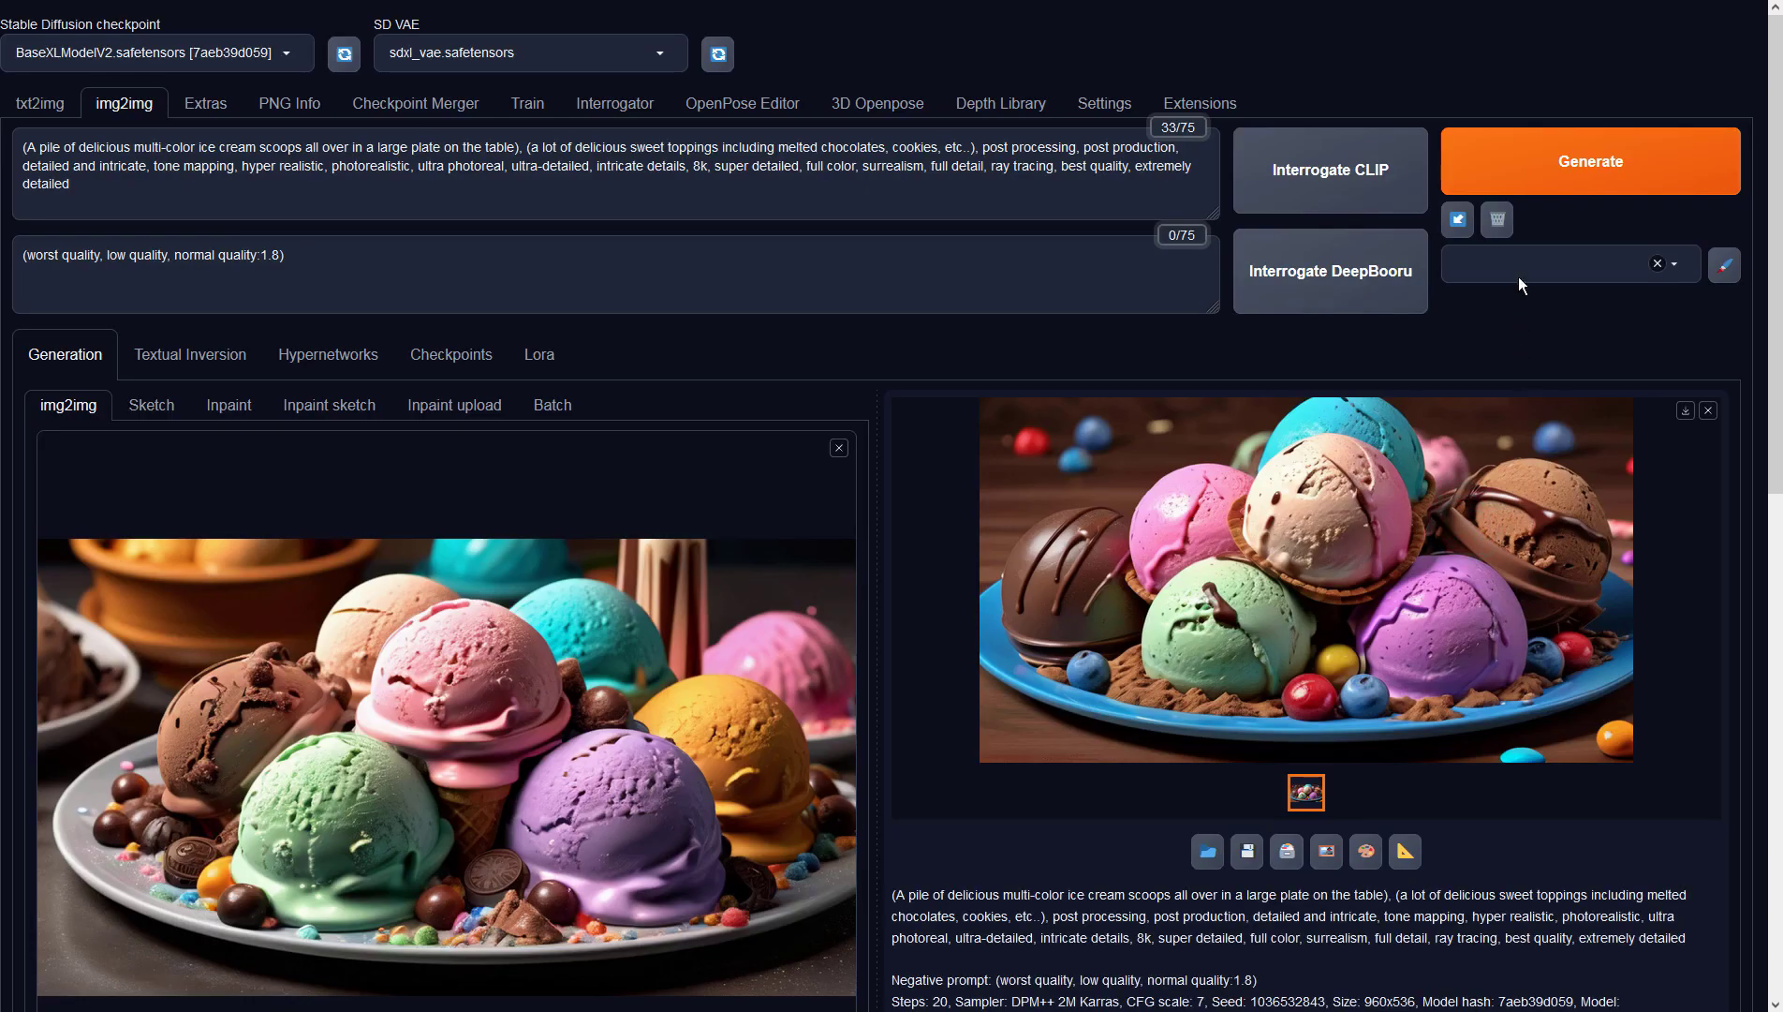
Generate two more variations from the same img2img source image and view each one enlarged
left_click(1513, 161)
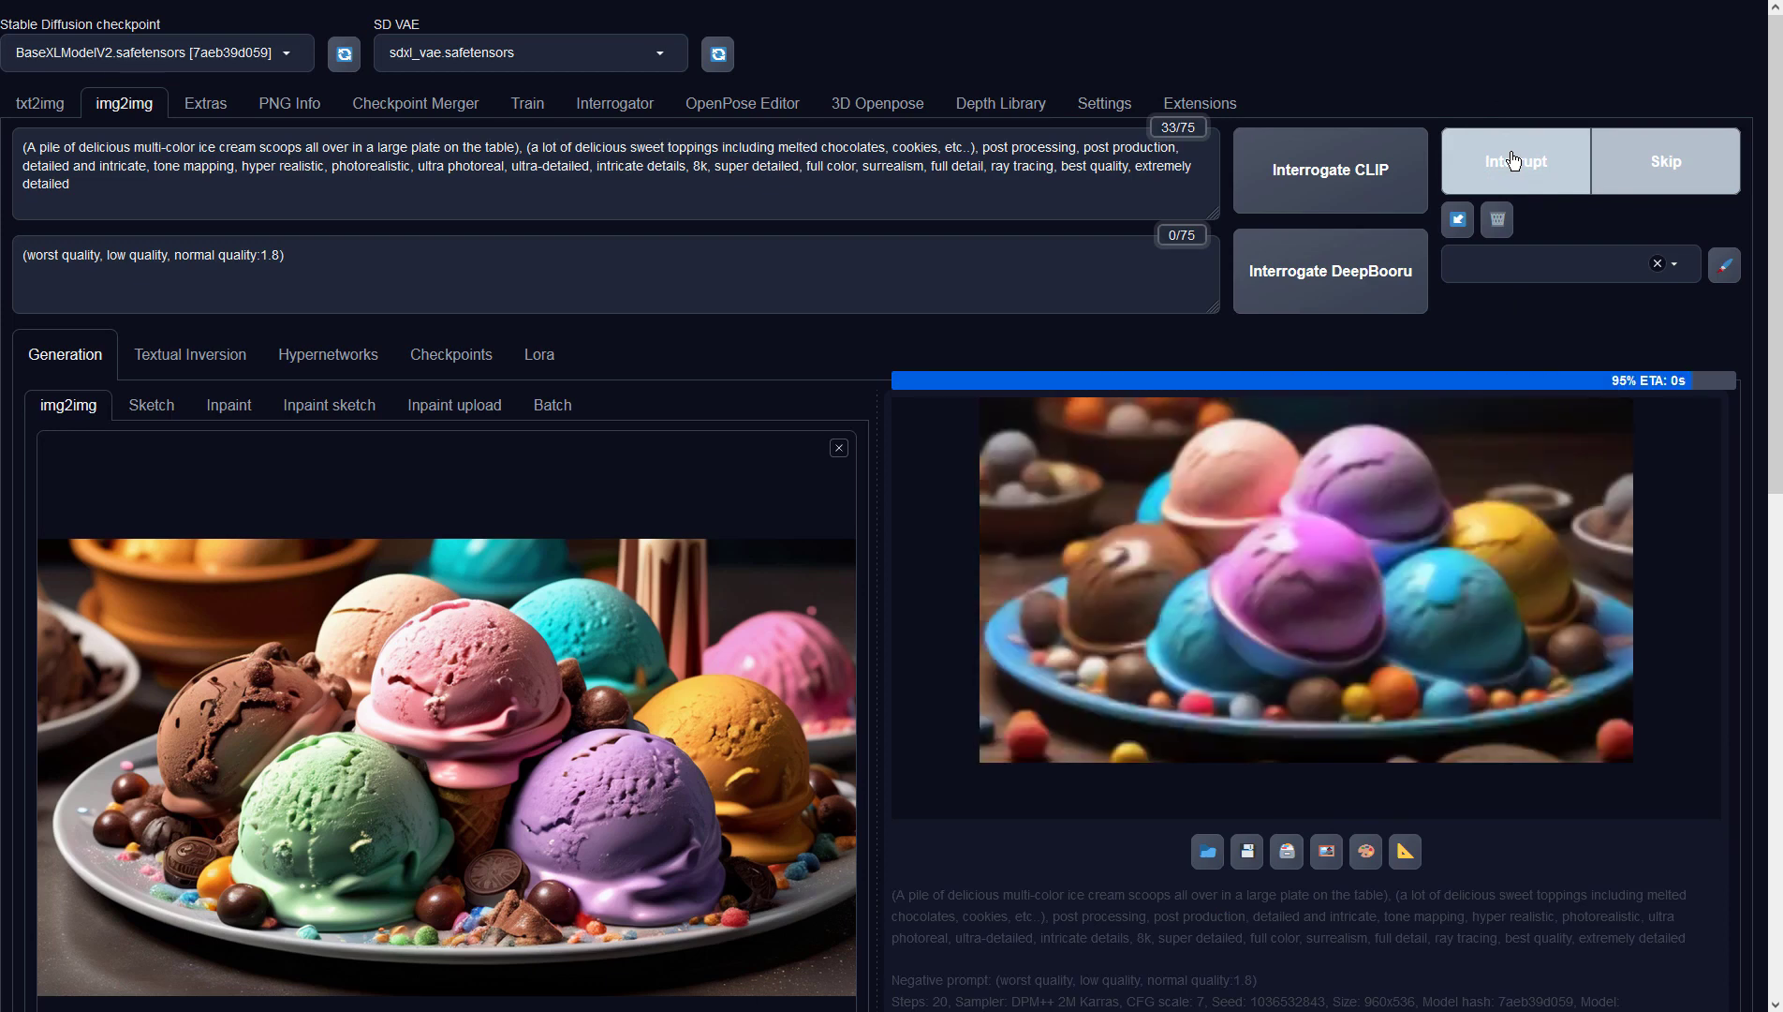
left_click(1449, 474)
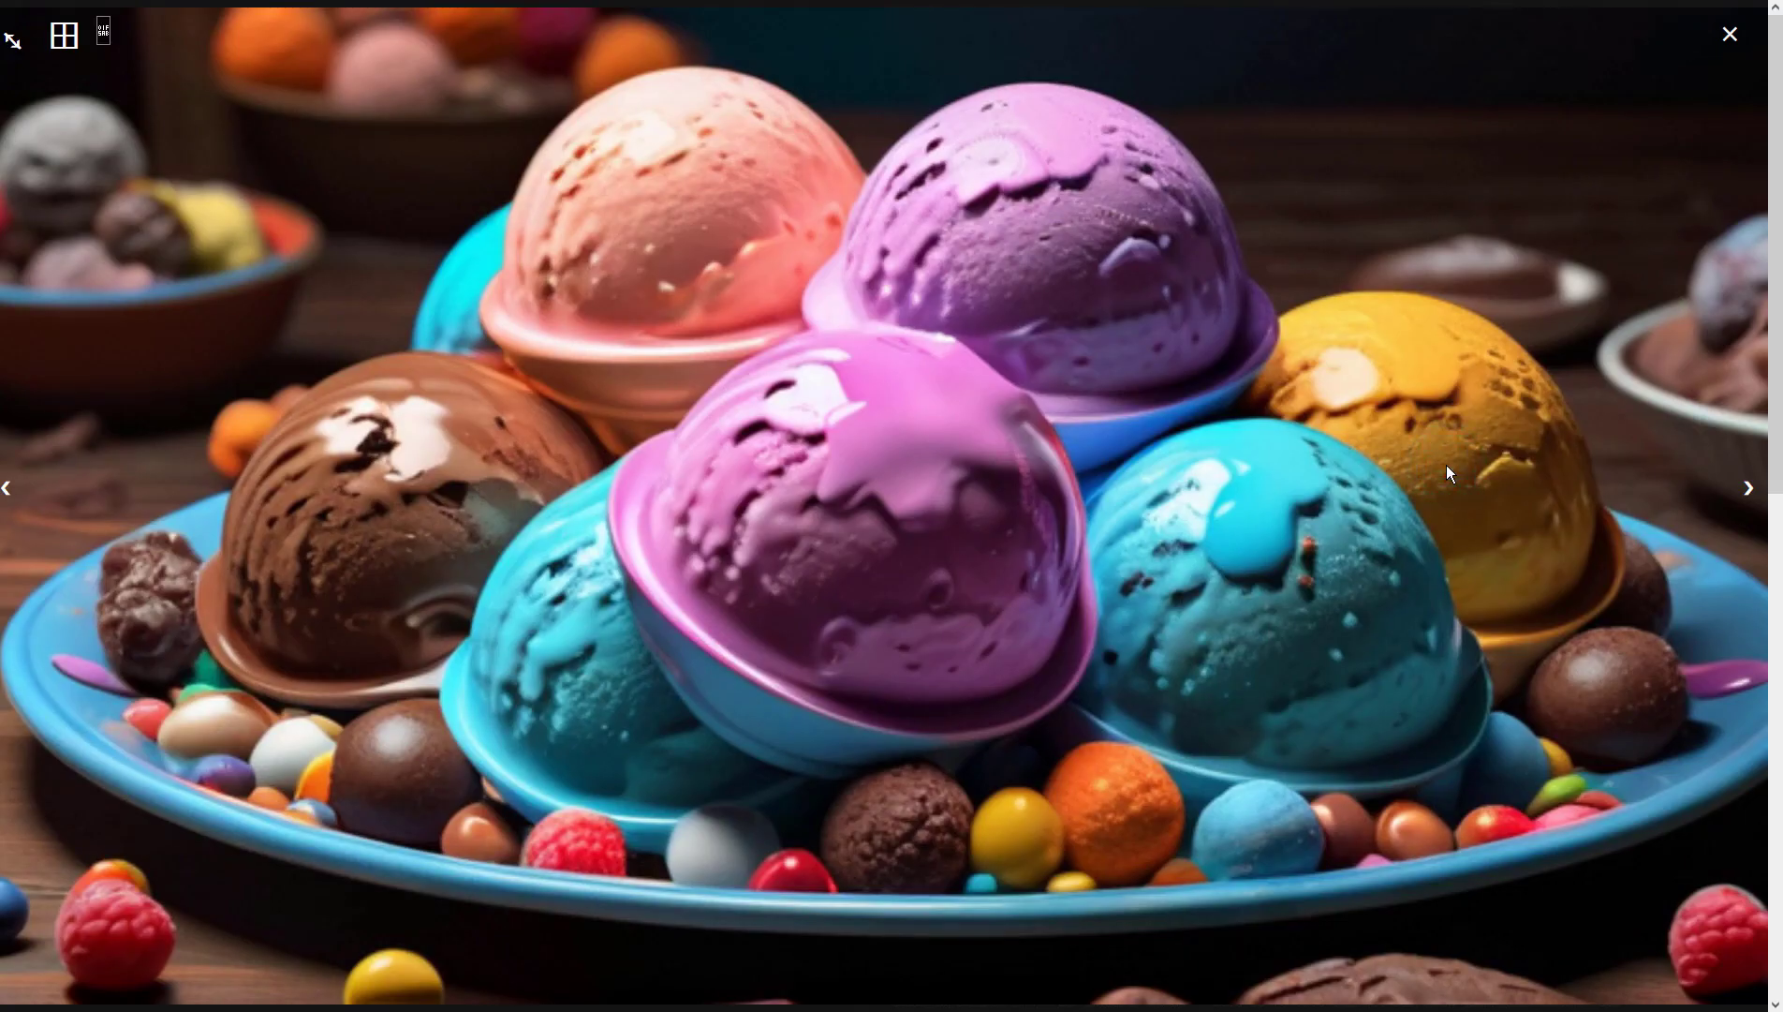
left_click(1449, 474)
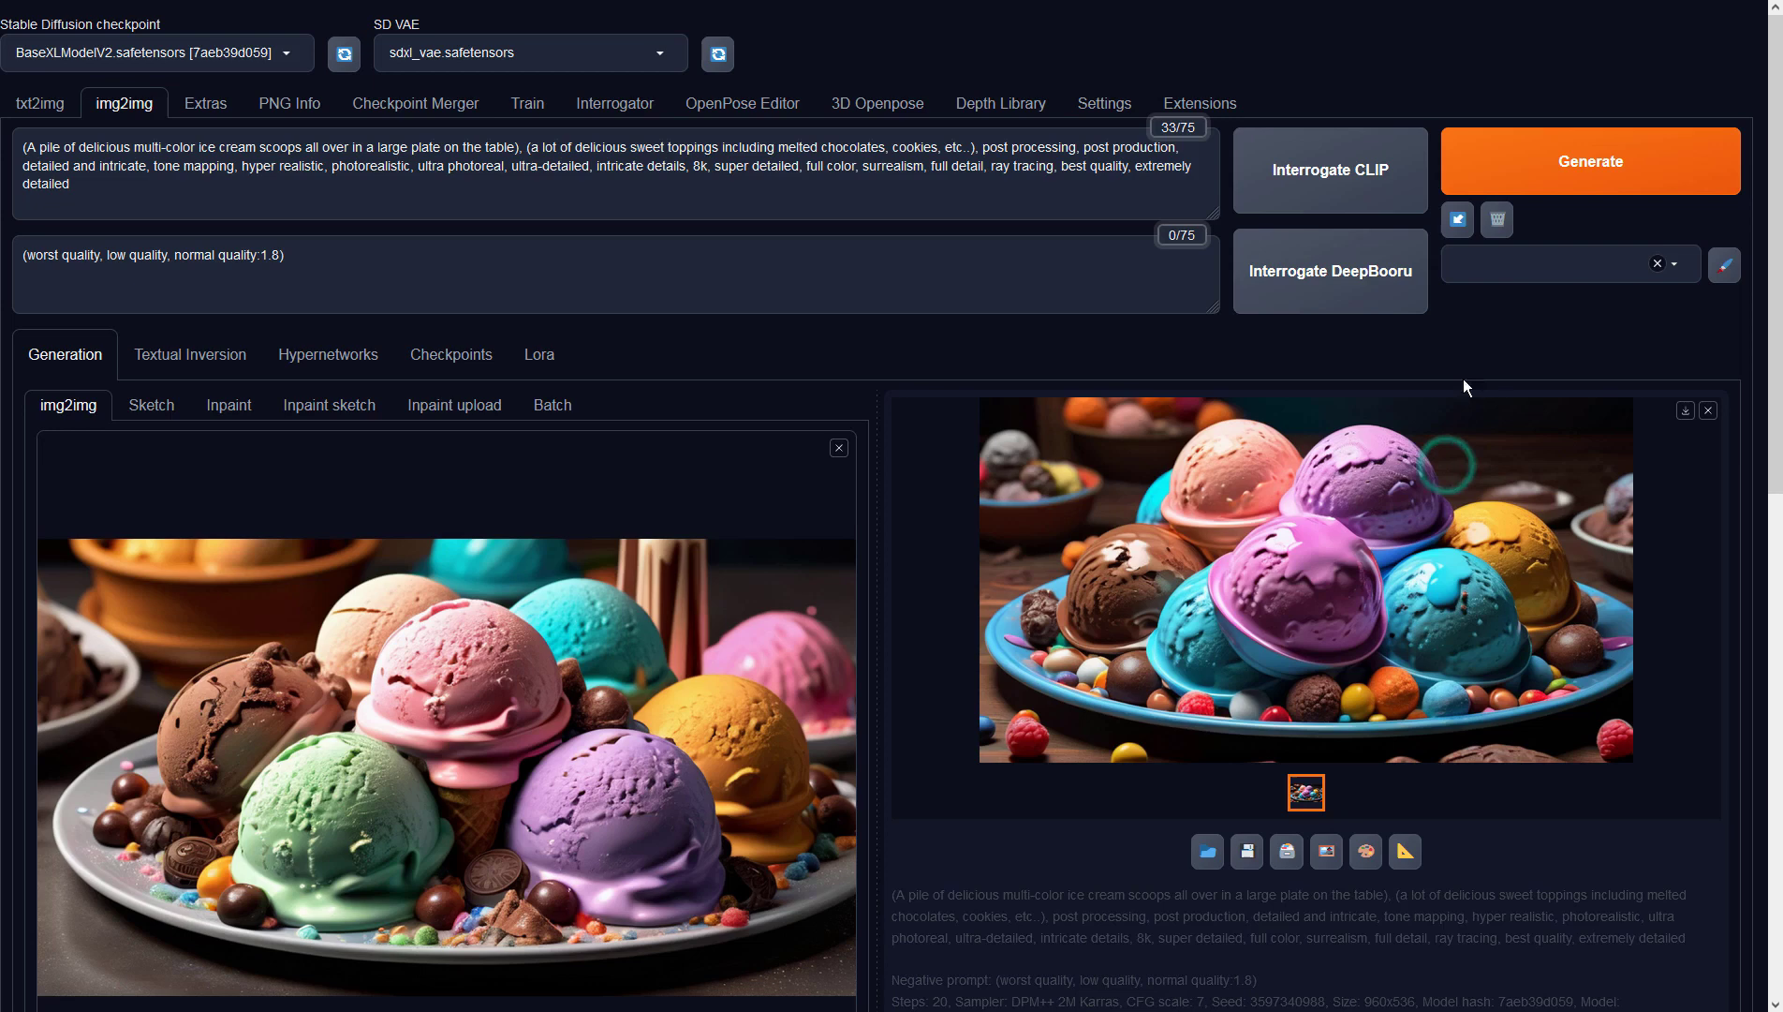
left_click(1501, 175)
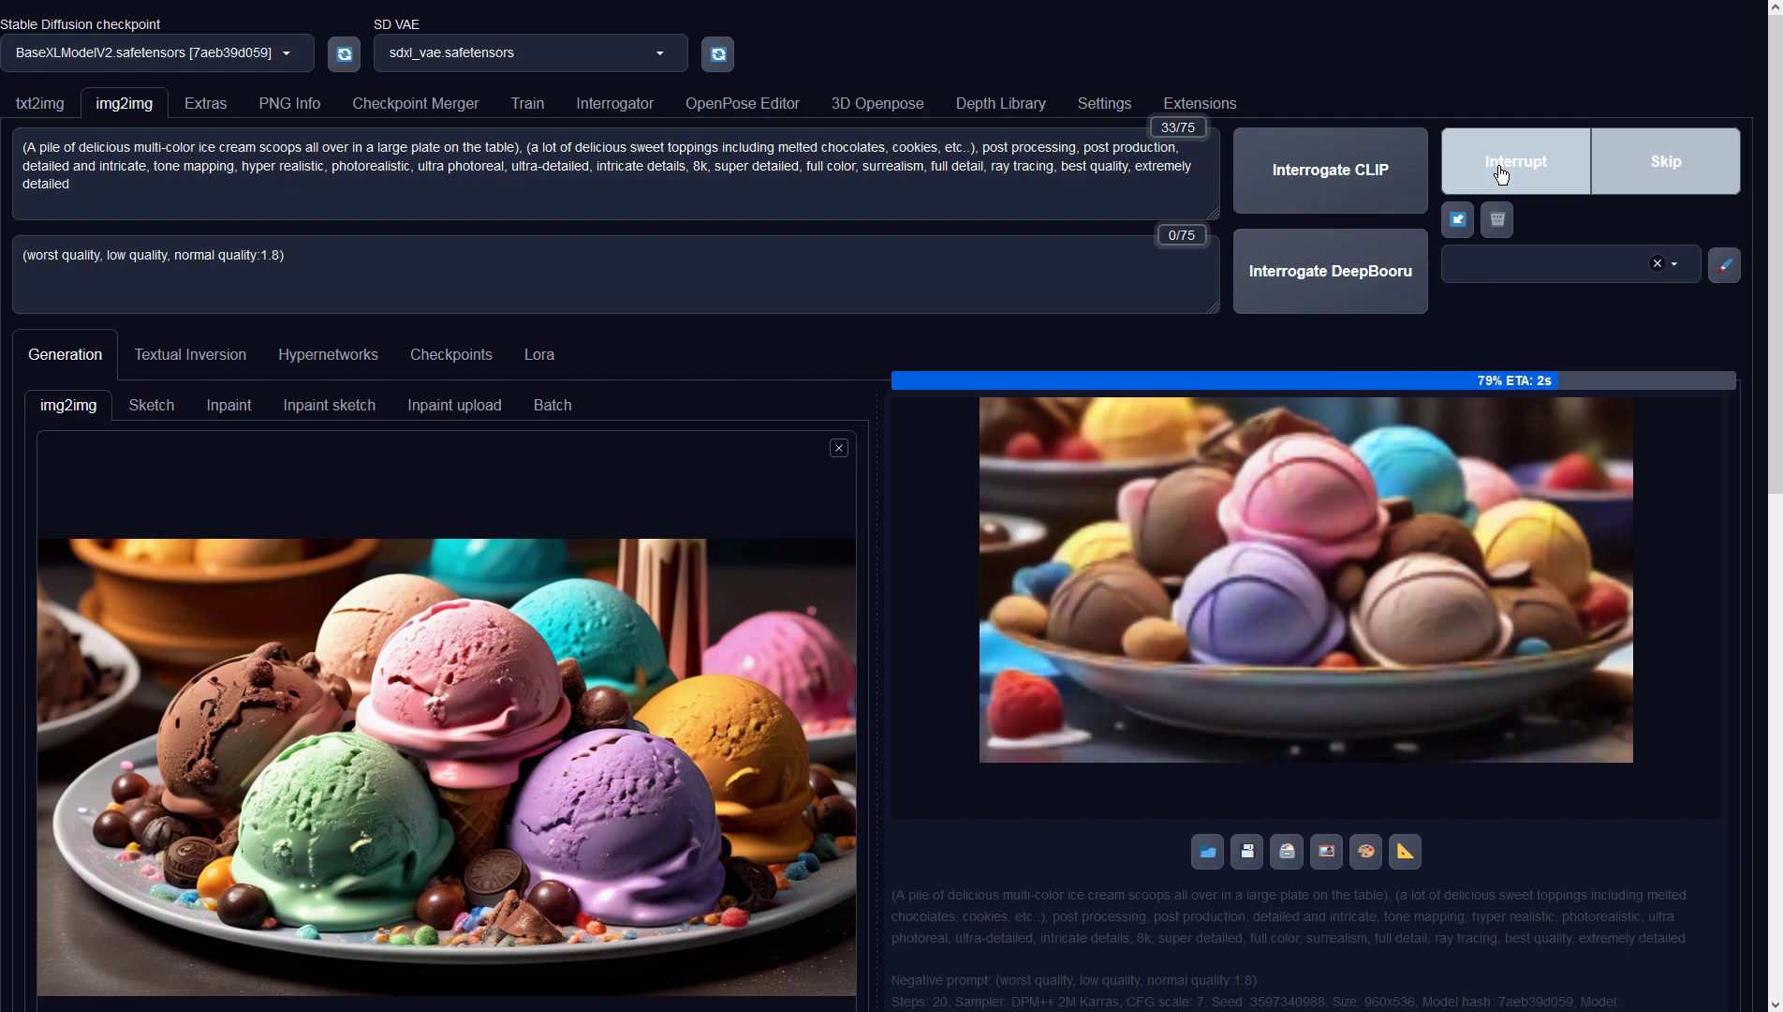
left_click(1494, 568)
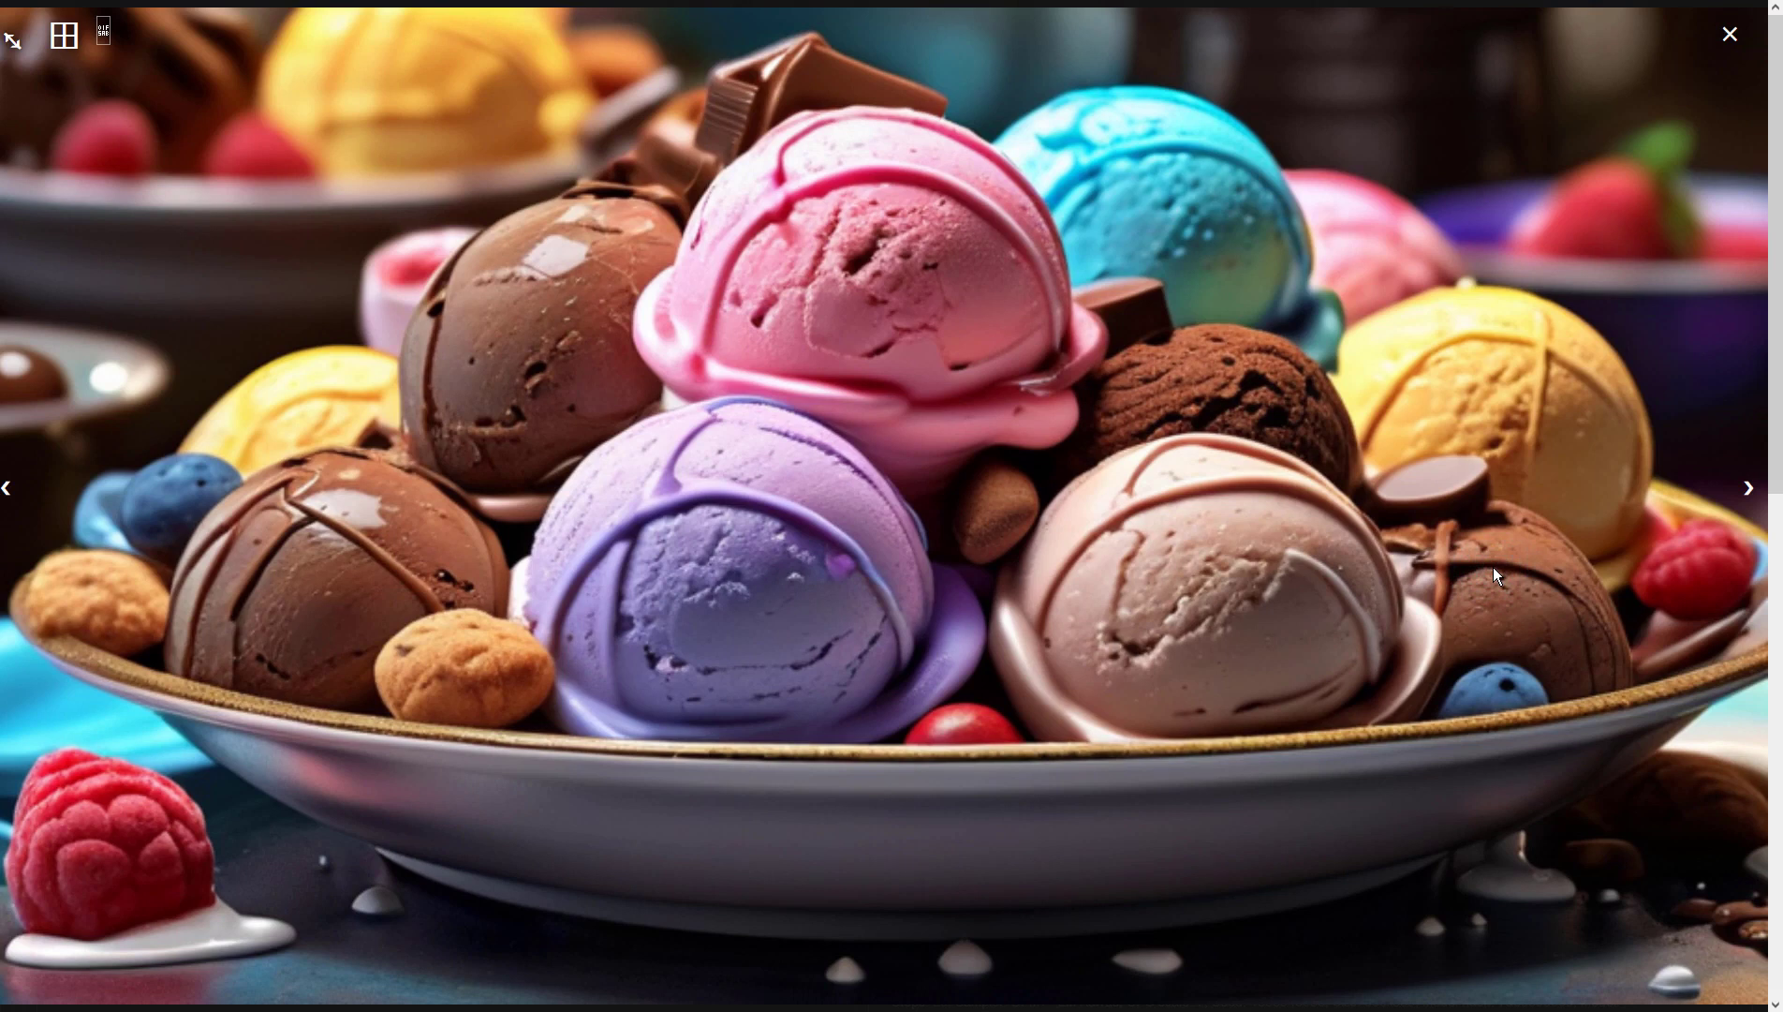
left_click(1494, 567)
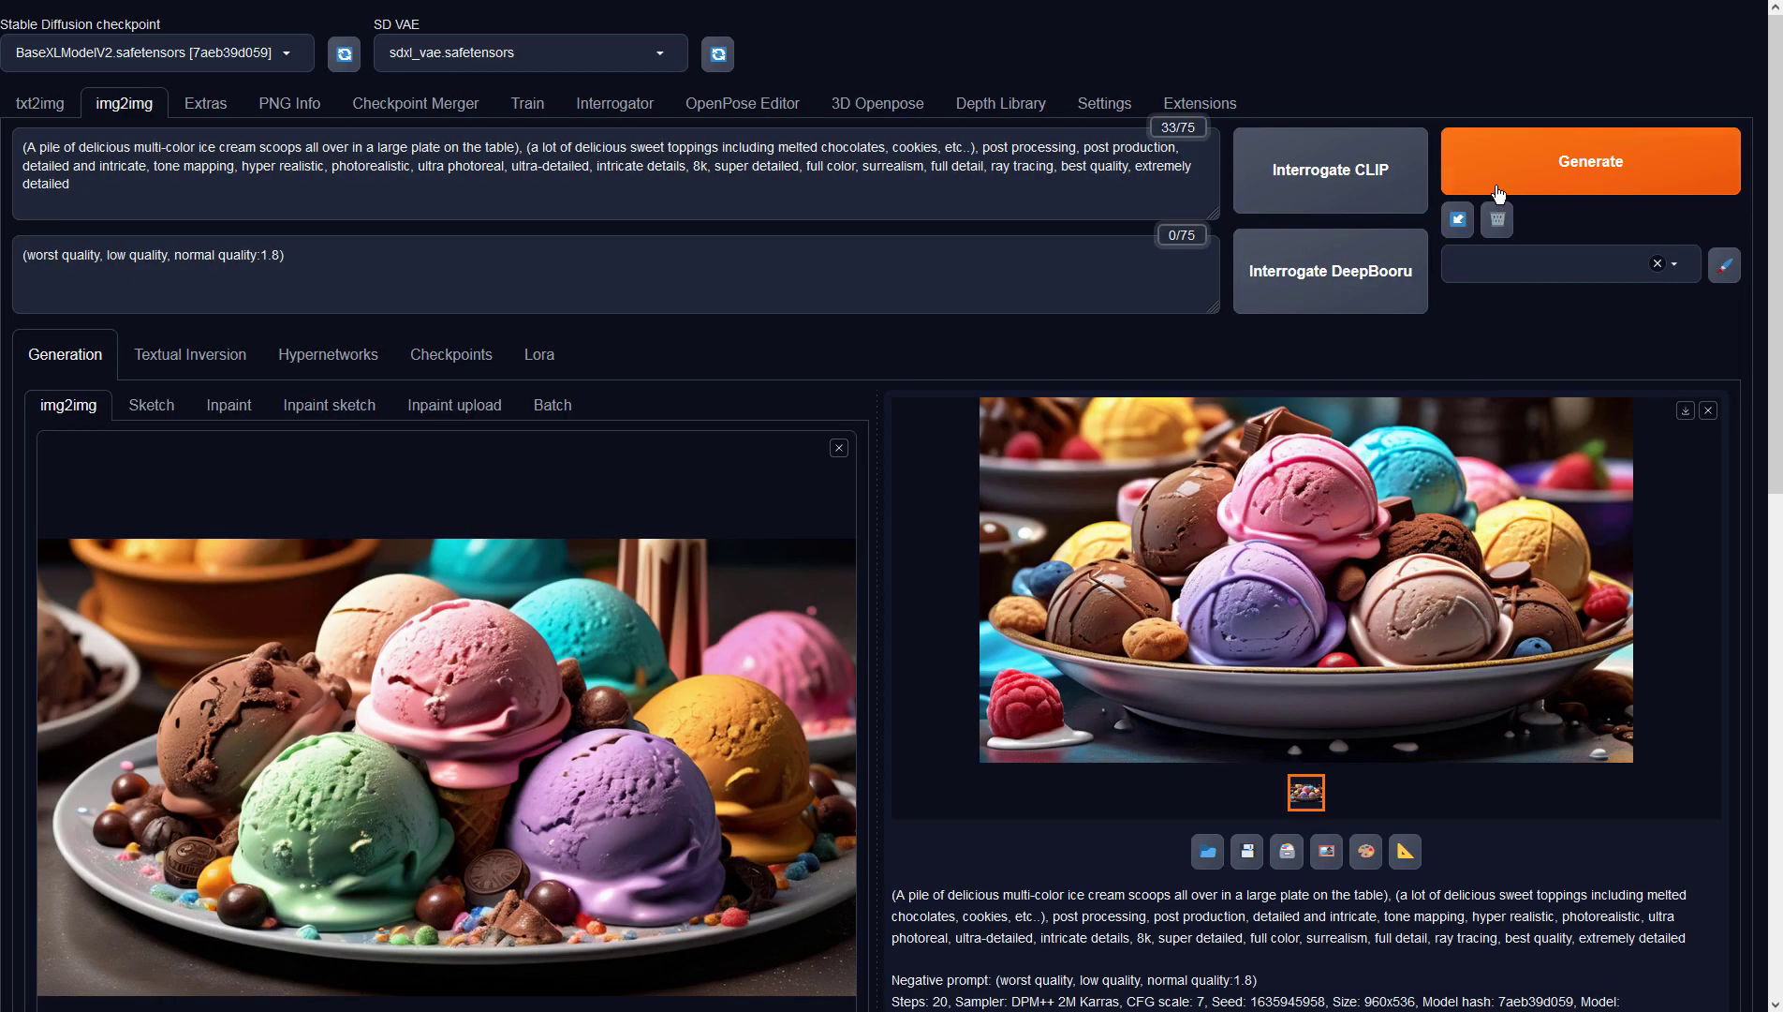
Make the latest variation with the gold-rimmed bowl the img2img source, generate another image, and open it enlarged
left_click(1326, 851)
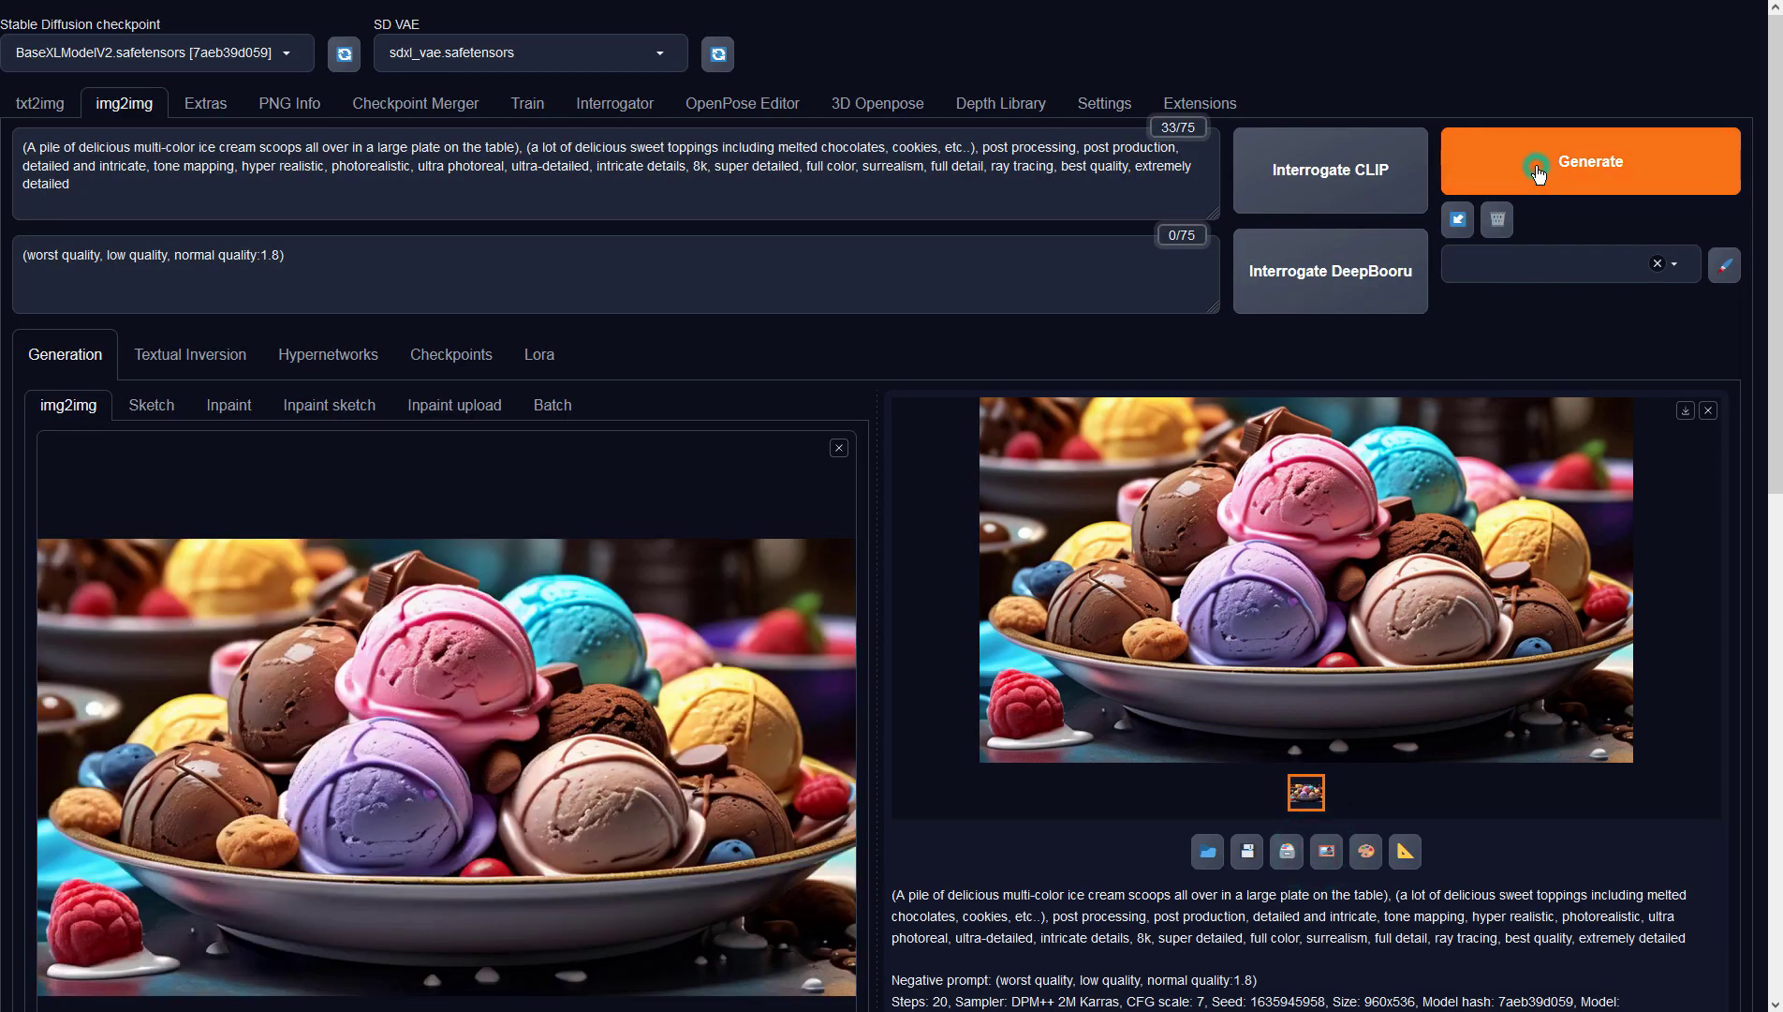
left_click(1537, 166)
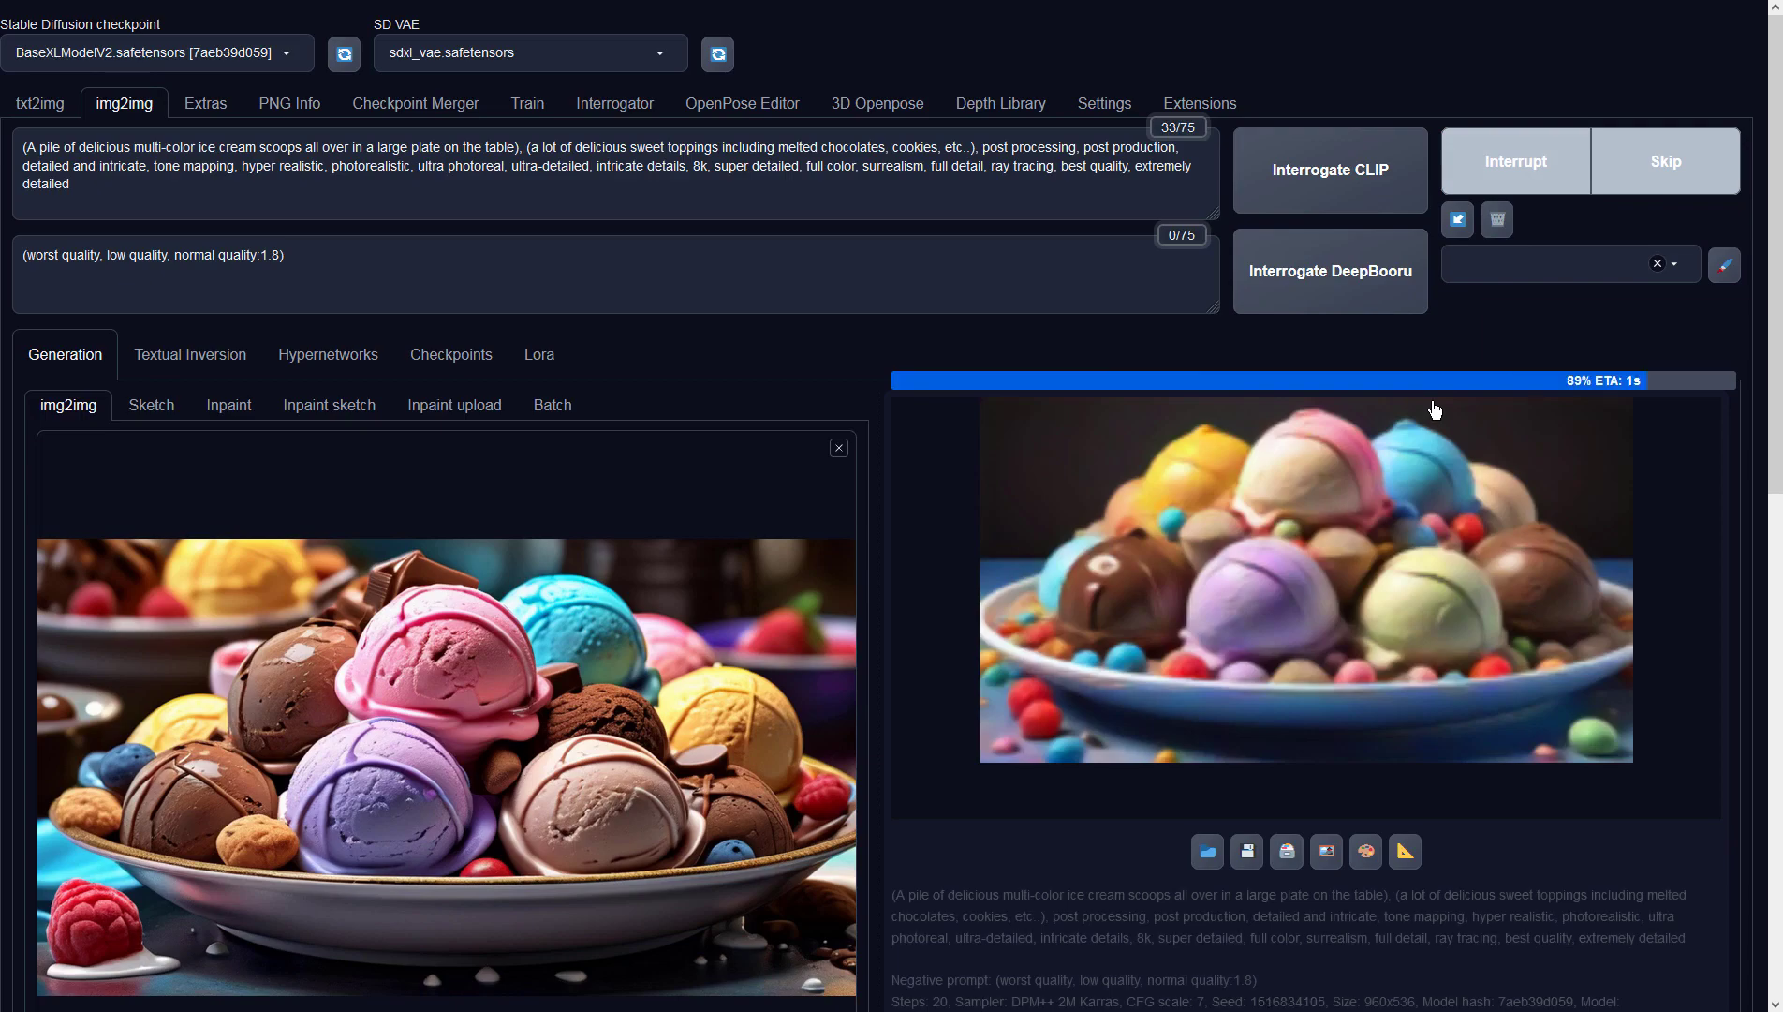
left_click(1435, 409)
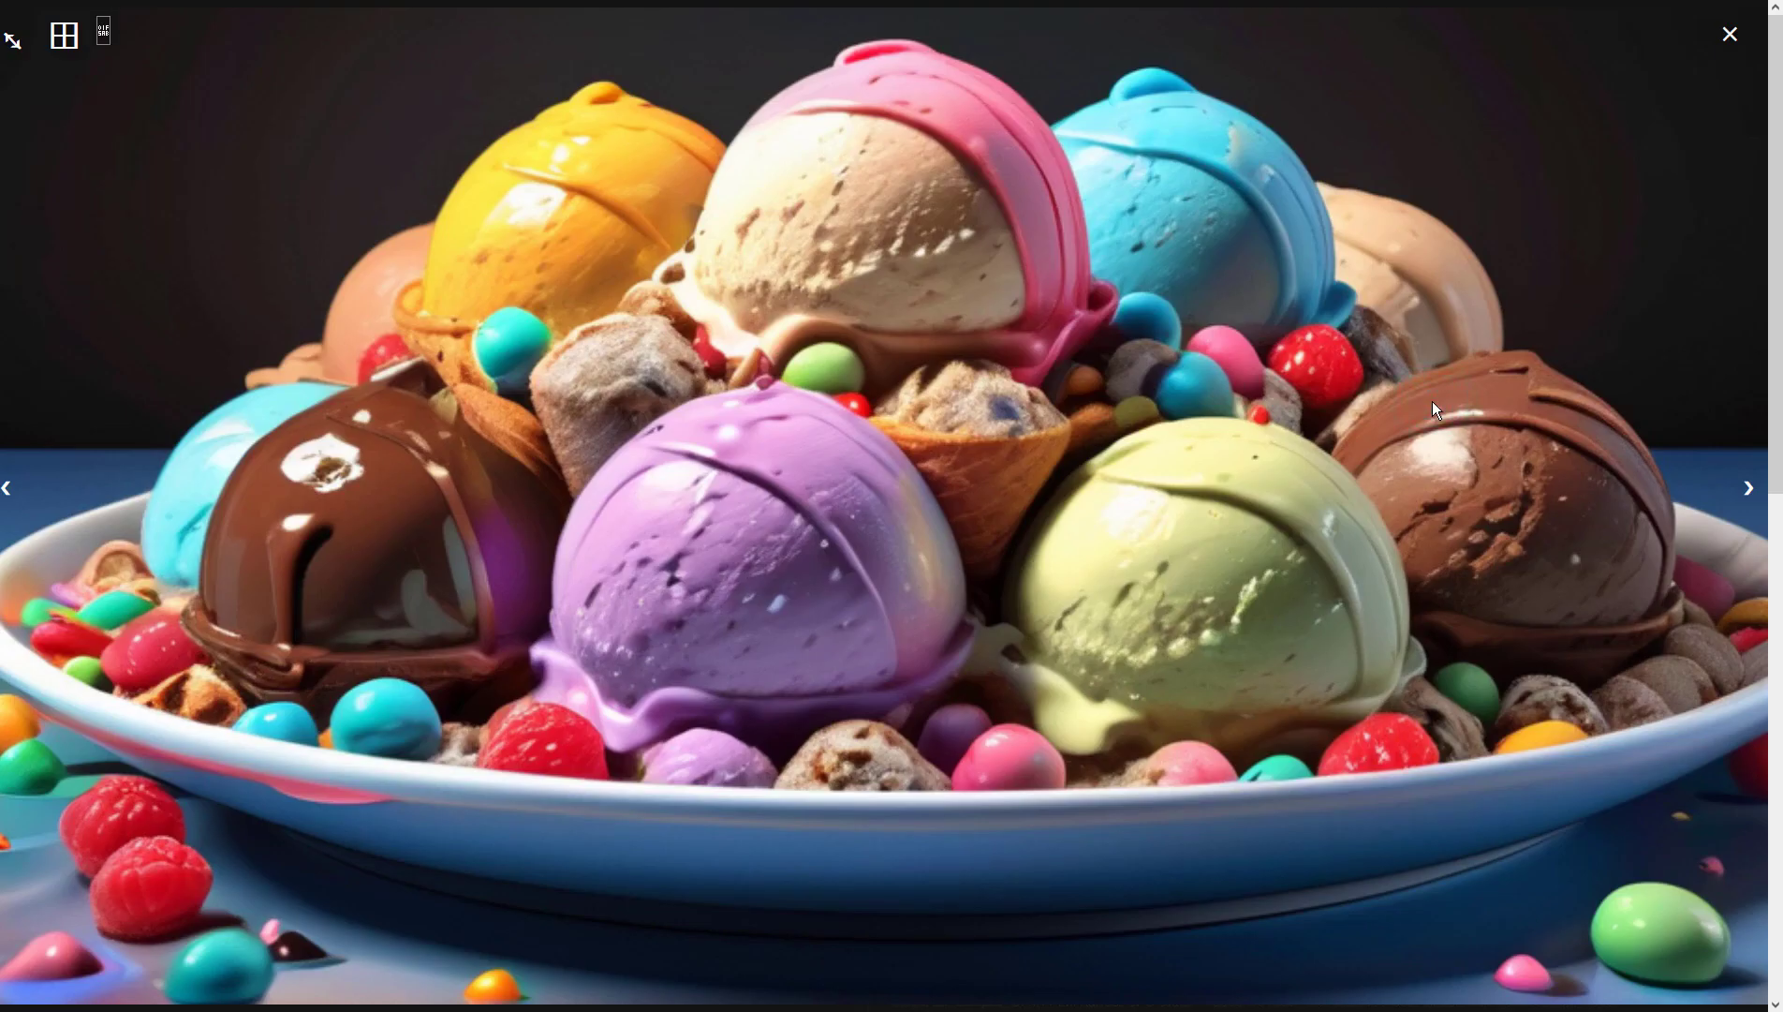